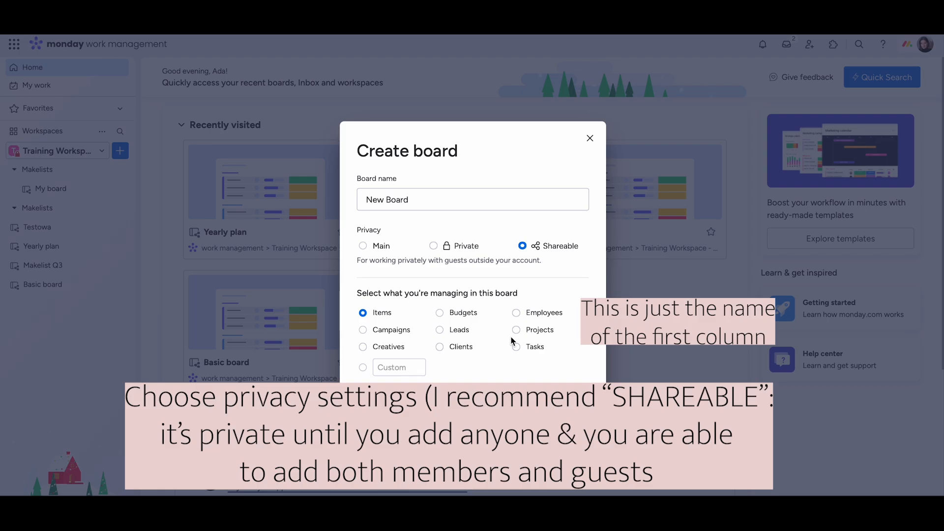
Step: Create a shareable board for managing tasks, named Yearly Plan 2025
{"action": "left_click", "coordinate": [516, 347]}
{"action": "left_click", "coordinate": [440, 203]}
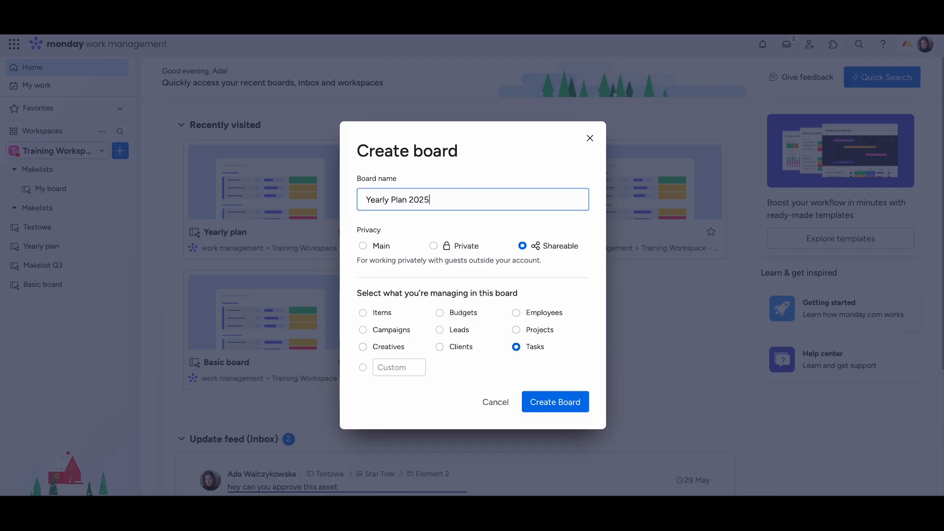
{"action": "left_click", "coordinate": [547, 403]}
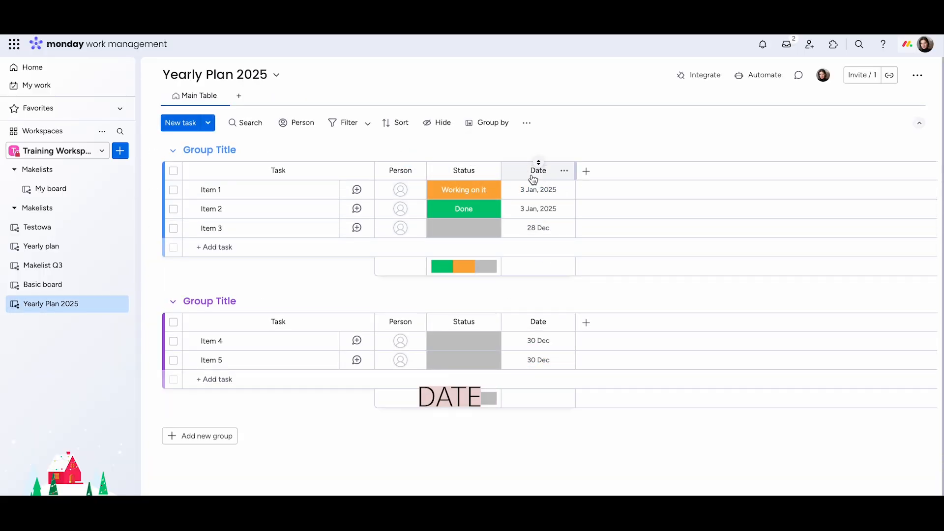
Step: Add a Country column to the board from the full collection of column types
{"action": "left_click", "coordinate": [587, 169]}
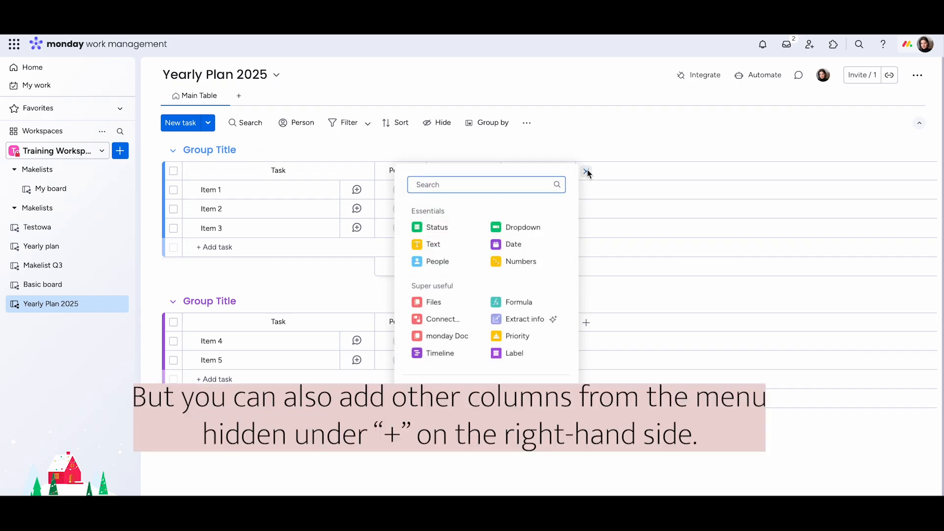
{"action": "left_click", "coordinate": [487, 379]}
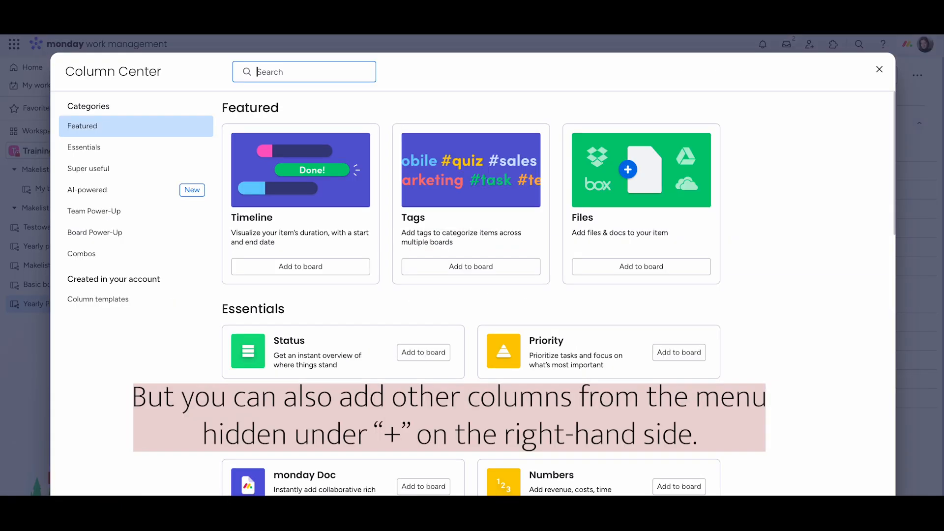
{"action": "scroll", "coordinate": [492, 393], "scroll_direction": "down", "scroll_amount": 4}
{"action": "scroll", "coordinate": [471, 280], "scroll_direction": "down", "scroll_amount": 7}
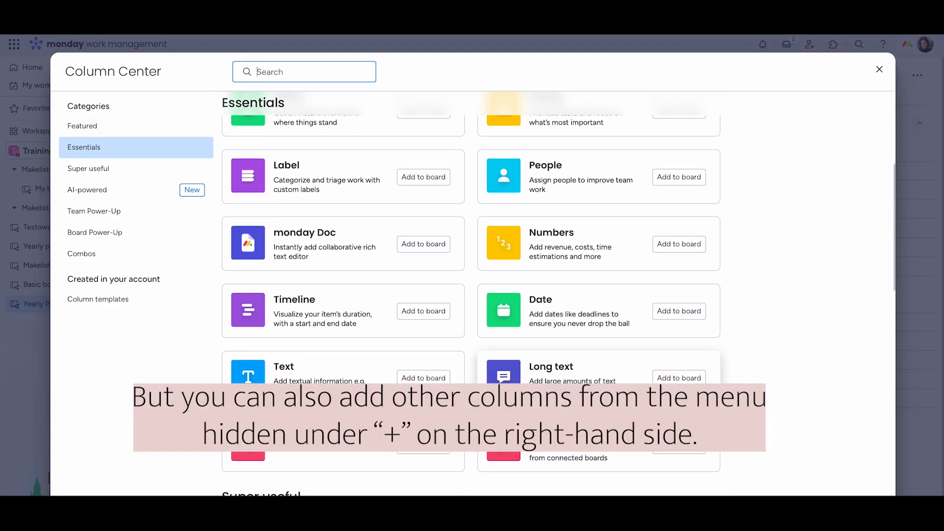
{"action": "scroll", "coordinate": [250, 485], "scroll_direction": "down", "scroll_amount": 10}
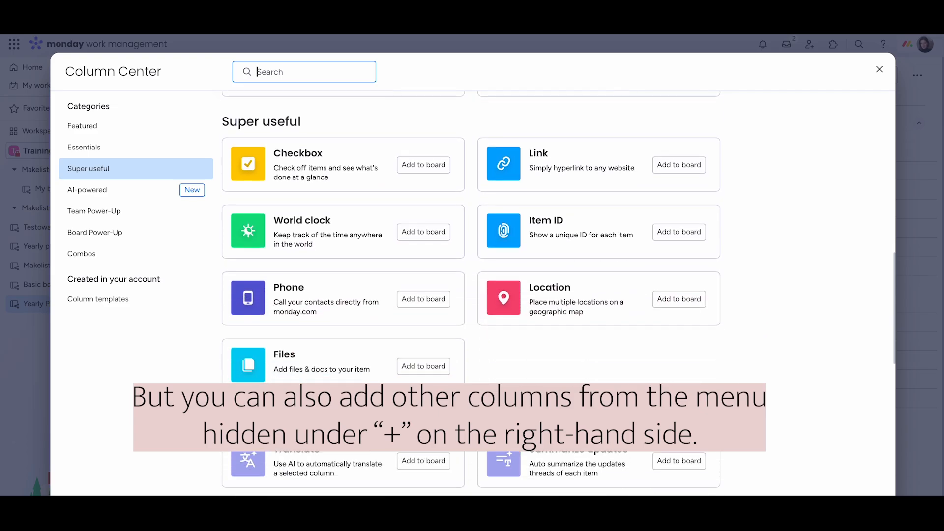
{"action": "scroll", "coordinate": [501, 388], "scroll_direction": "down", "scroll_amount": 8}
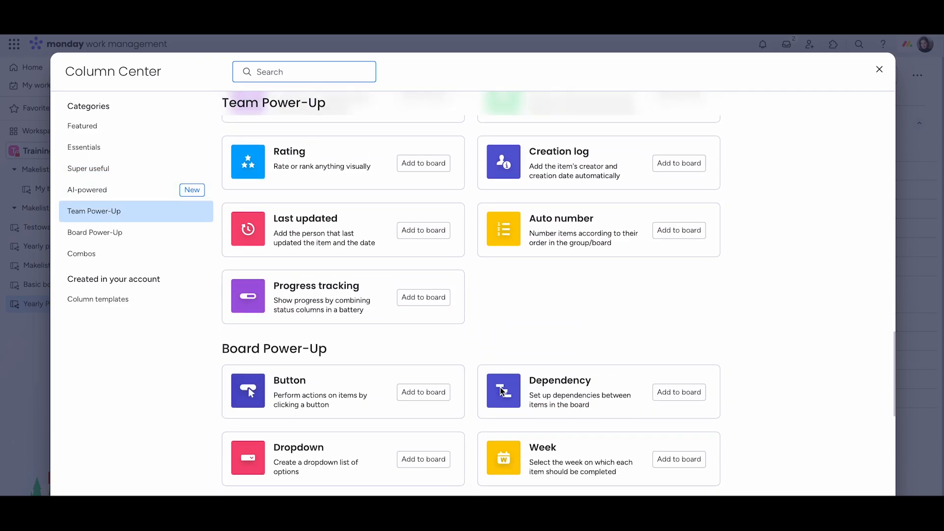
{"action": "scroll", "coordinate": [501, 392], "scroll_direction": "up", "scroll_amount": 3}
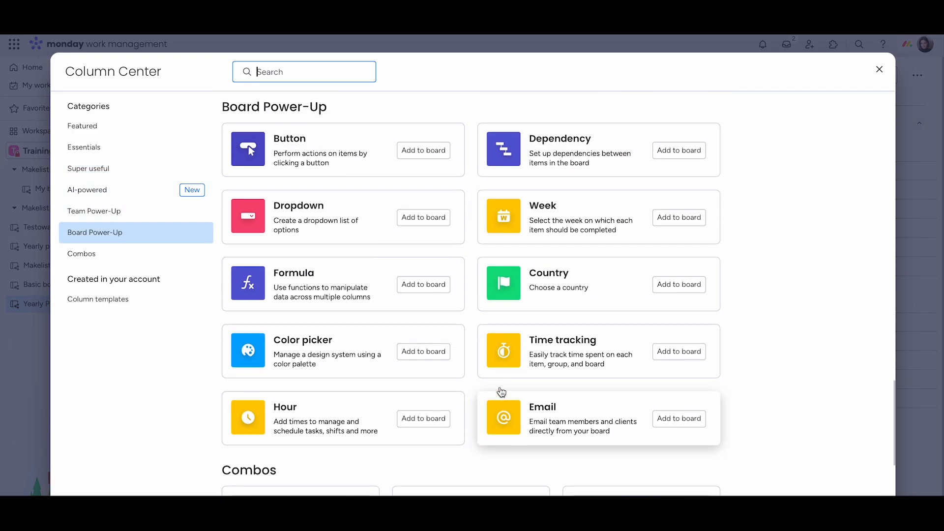
{"action": "left_click", "coordinate": [679, 322]}
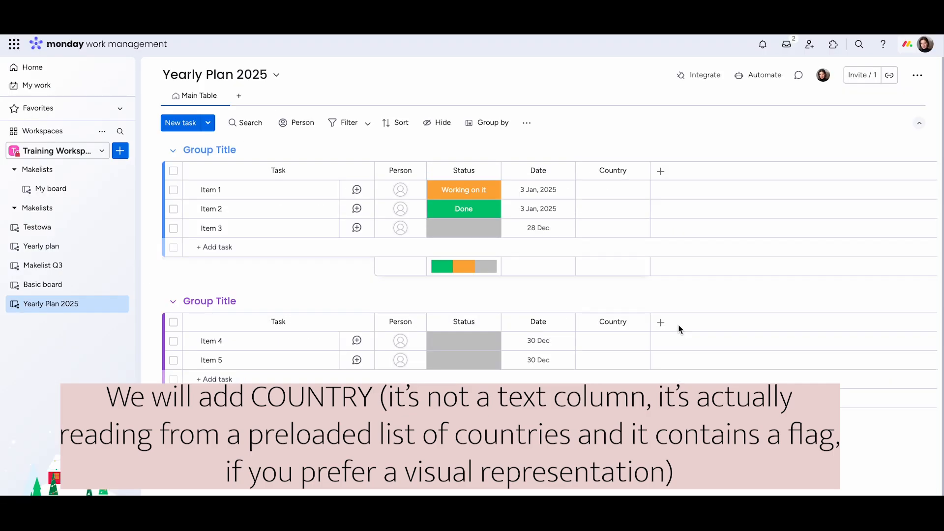
Step: Add a Creation log column after the Country column
{"action": "left_click", "coordinate": [662, 173]}
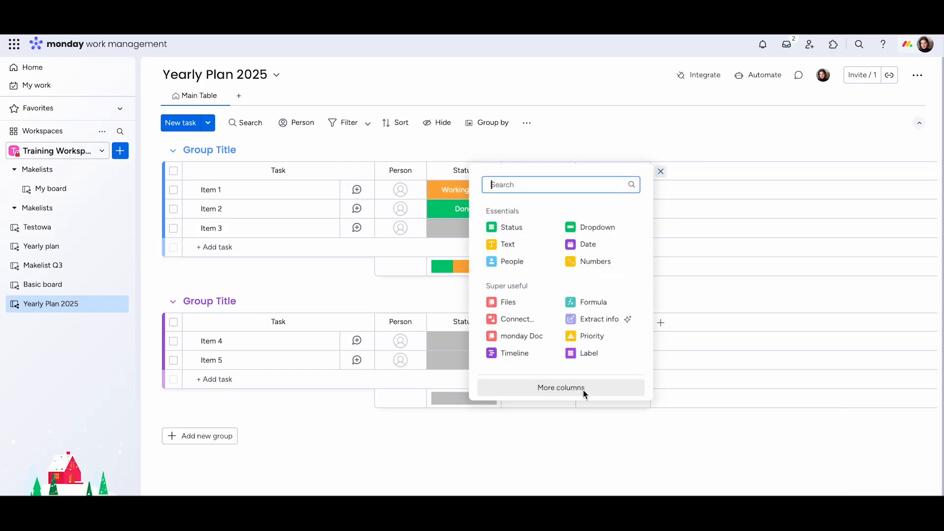
{"action": "left_click", "coordinate": [583, 390]}
{"action": "scroll", "coordinate": [583, 390], "scroll_direction": "down", "scroll_amount": 5}
{"action": "scroll", "coordinate": [590, 320], "scroll_direction": "down", "scroll_amount": 10}
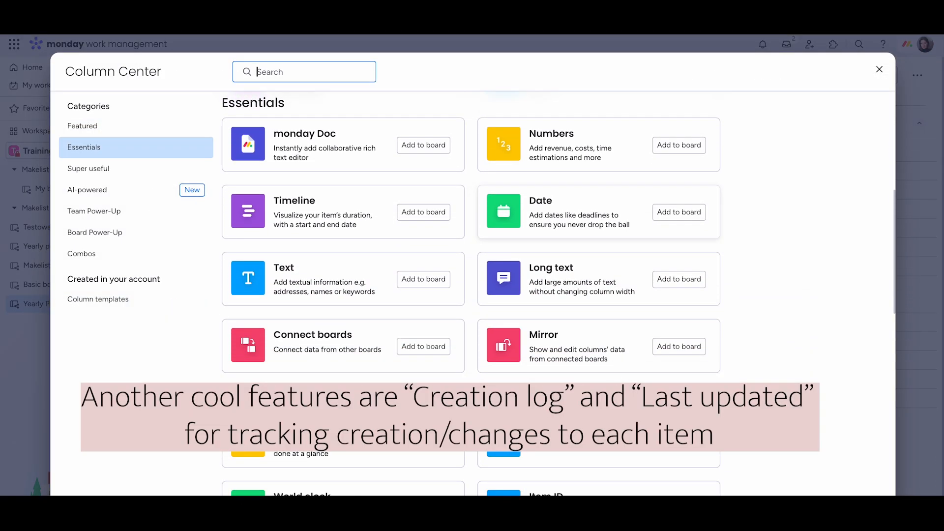
{"action": "scroll", "coordinate": [590, 295], "scroll_direction": "down", "scroll_amount": 8}
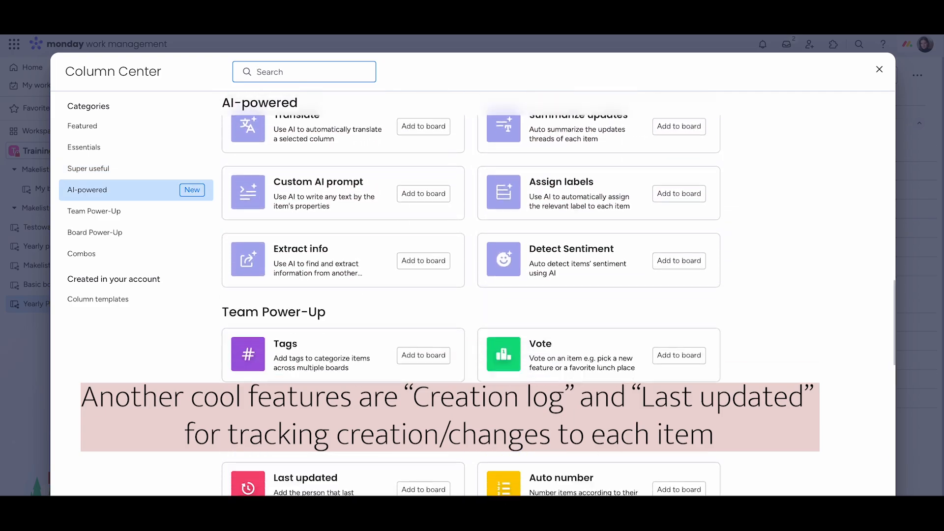
{"action": "left_click", "coordinate": [677, 236]}
Step: Add an Item ID column after Creation log and widen it so the full IDs fit
{"action": "left_click", "coordinate": [733, 171]}
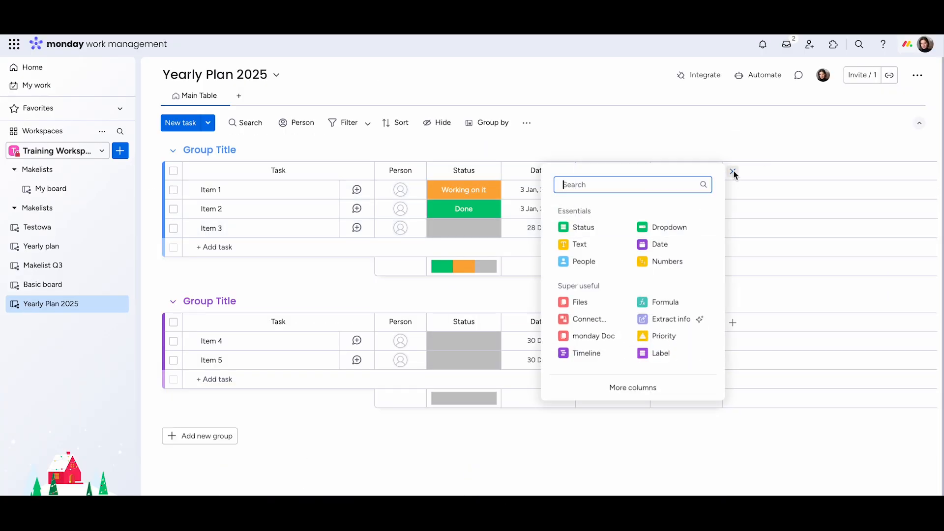
{"action": "left_click", "coordinate": [632, 385]}
{"action": "scroll", "coordinate": [471, 295], "scroll_direction": "down", "scroll_amount": 10}
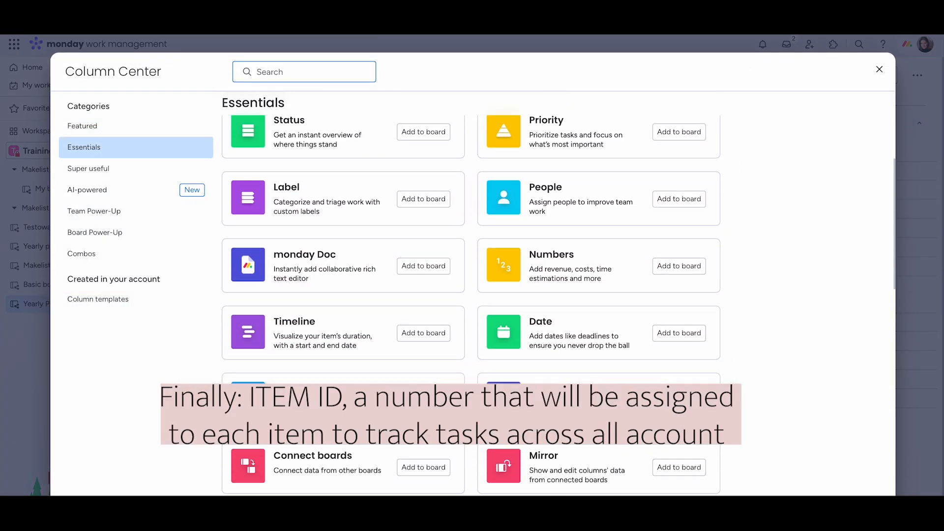
{"action": "left_click", "coordinate": [681, 317]}
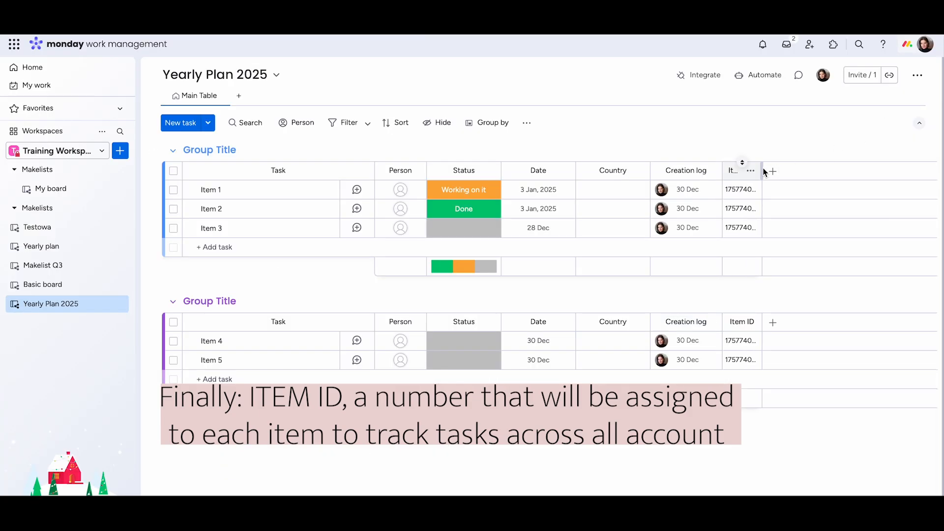
{"action": "left_click_drag", "start_coordinate": [762, 172], "coordinate": [800, 171]}
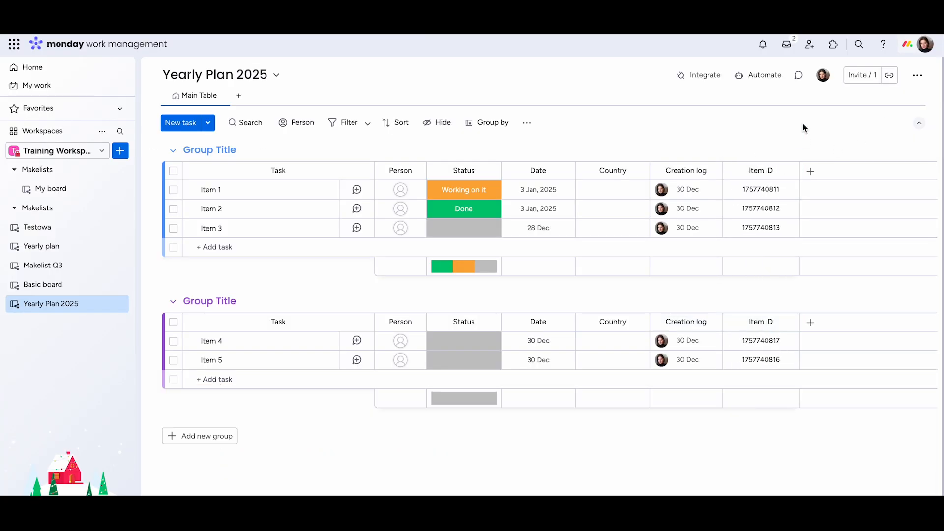
Step: Rename the two existing groups Q1 and Q2, and add a third group named Q3
{"action": "left_click", "coordinate": [221, 151]}
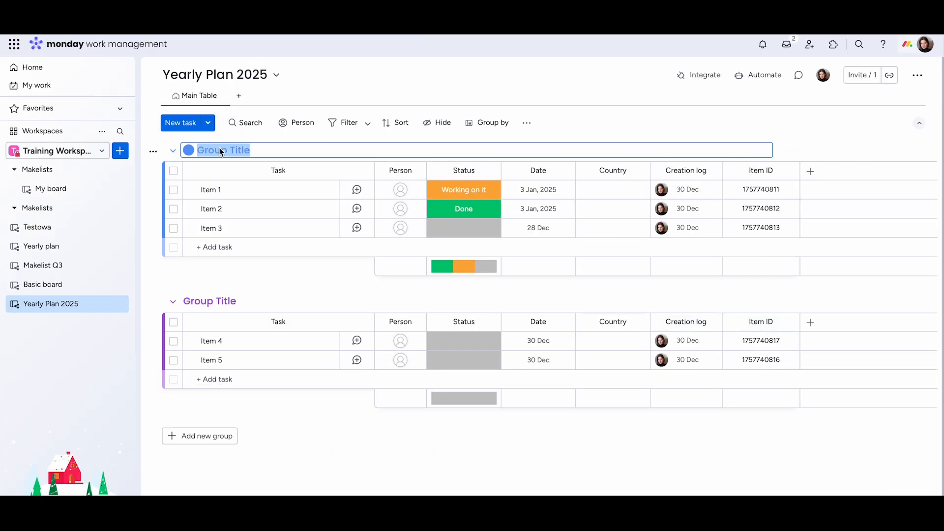
{"action": "type", "text": "Q1"}
{"action": "left_click", "coordinate": [206, 302]}
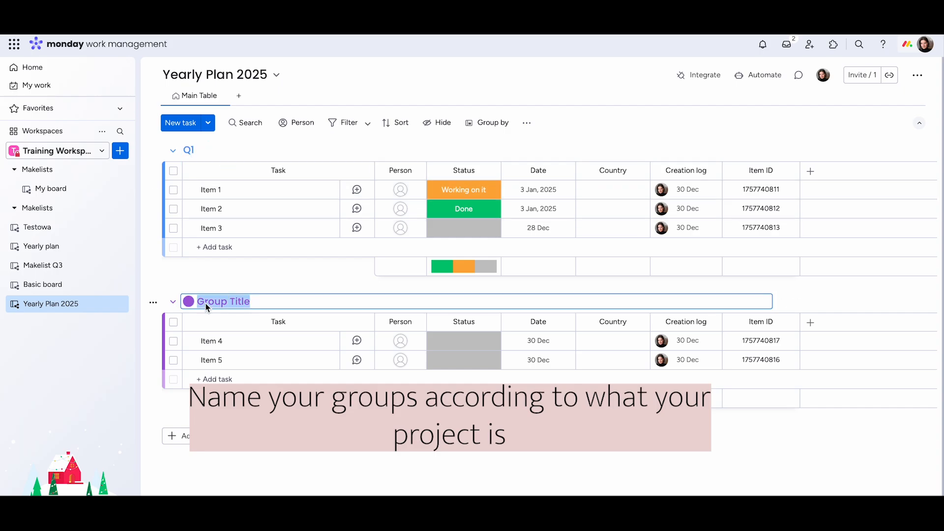
{"action": "left_click", "coordinate": [203, 436]}
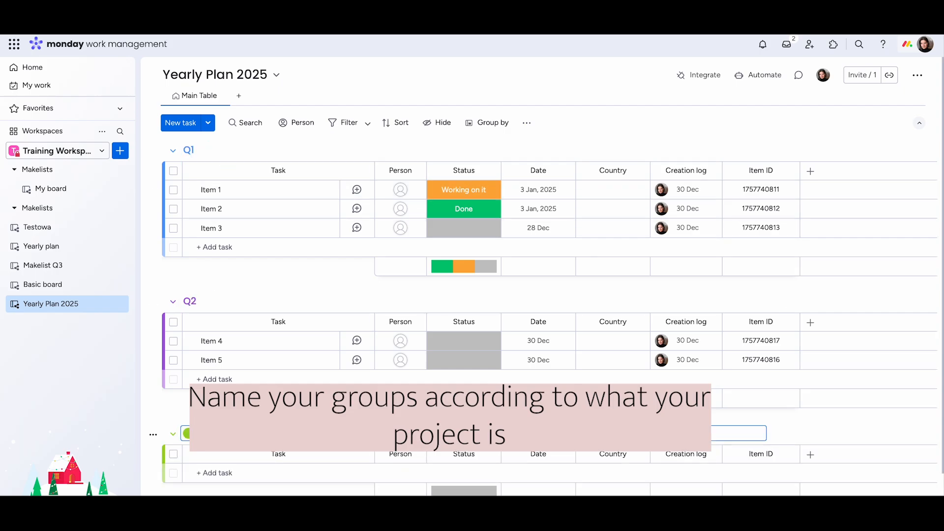
Step: Rename the three Q1 items Marketing tasks, Sales tasks and IT tasks
{"action": "left_click", "coordinate": [221, 192]}
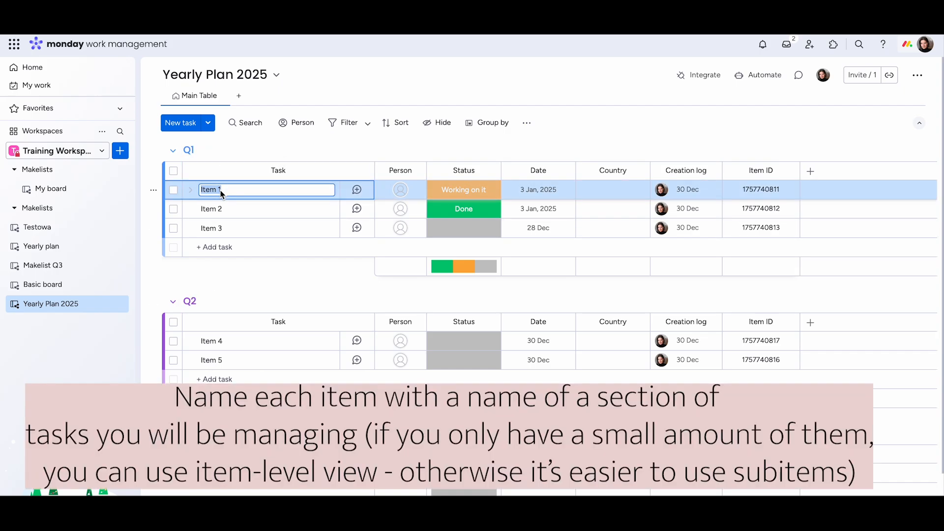
{"action": "type", "text": "Marketing tasks"}
{"action": "left_click", "coordinate": [211, 208]}
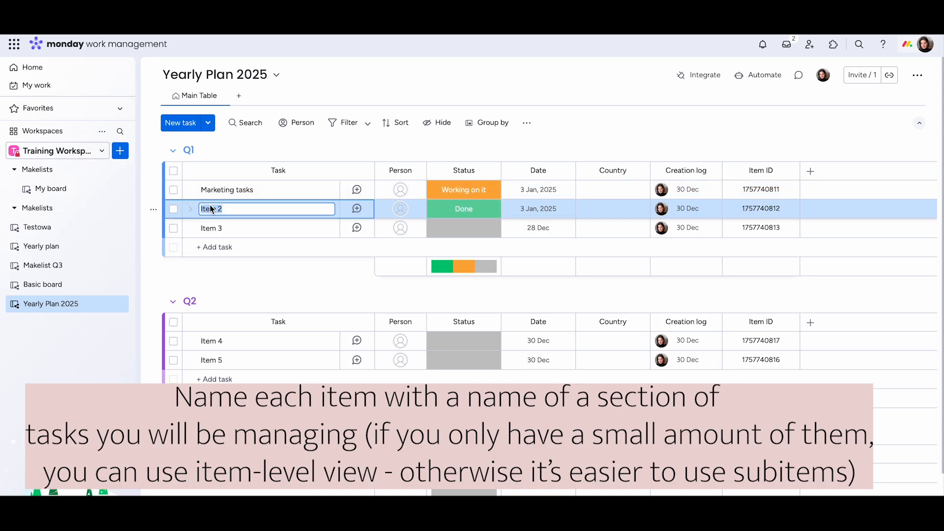
{"action": "type", "text": "Sales tasks"}
{"action": "left_click", "coordinate": [208, 228]}
{"action": "type", "text": "IT tasks"}
Step: Add a fourth item named Creative tasks to the Q1 group
{"action": "left_click", "coordinate": [211, 247]}
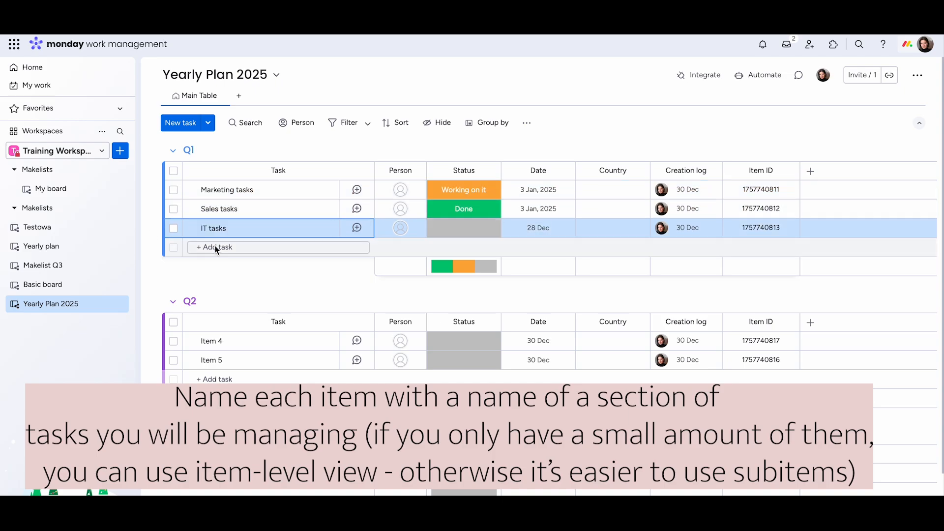
{"action": "type", "text": "Creative tasks"}
{"action": "key", "text": "Return"}
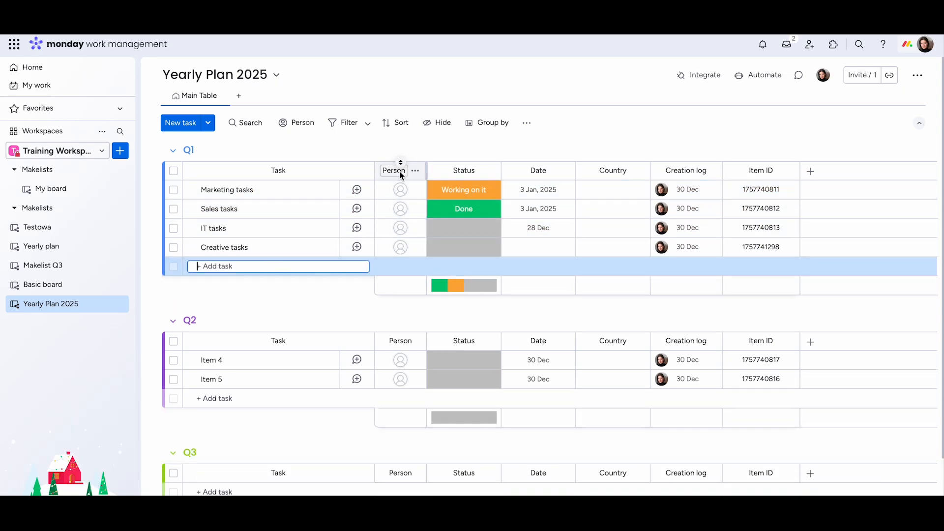
Step: Rename the Person column Responsible
{"action": "left_click", "coordinate": [401, 170]}
{"action": "type", "text": "Respon"}
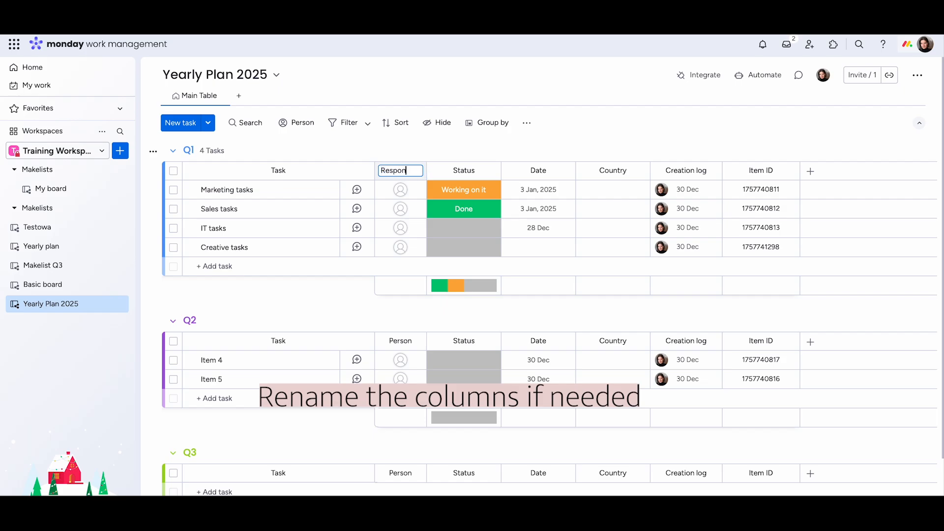
{"action": "type", "text": "sible"}
{"action": "key", "text": "Return"}
Step: Add the status labels Not briefed, placed first, and Approved, placed between Working on it and Stuck, and apply them
{"action": "left_click", "coordinate": [463, 189]}
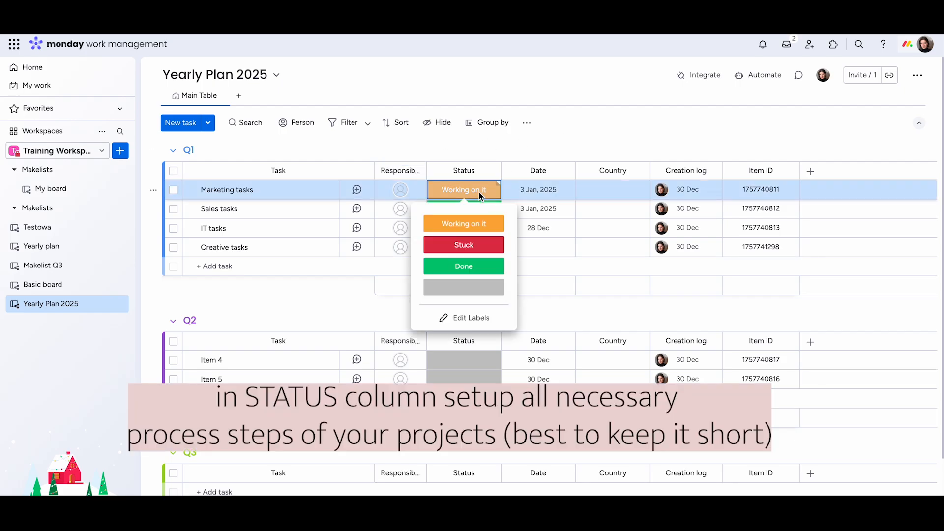
{"action": "left_click", "coordinate": [455, 316]}
{"action": "left_click", "coordinate": [468, 308]}
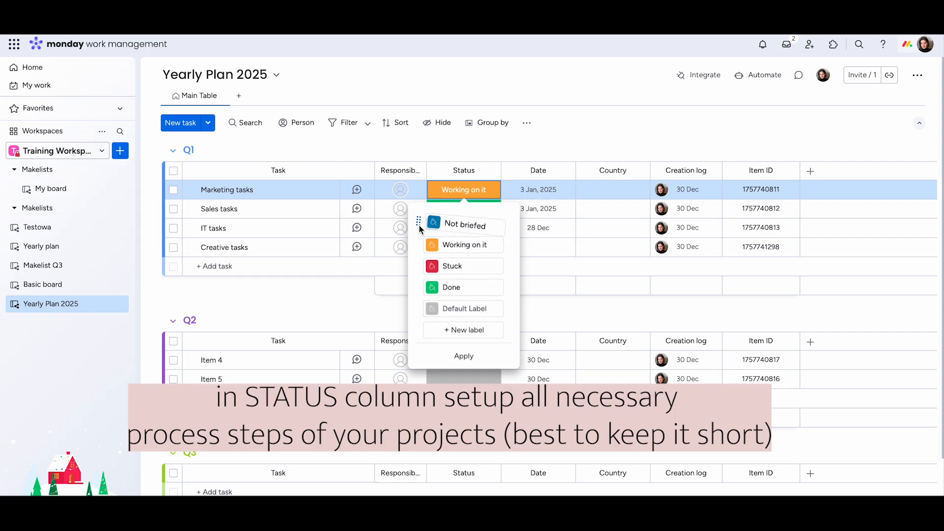
{"action": "left_click", "coordinate": [466, 334]}
{"action": "type", "text": "A"}
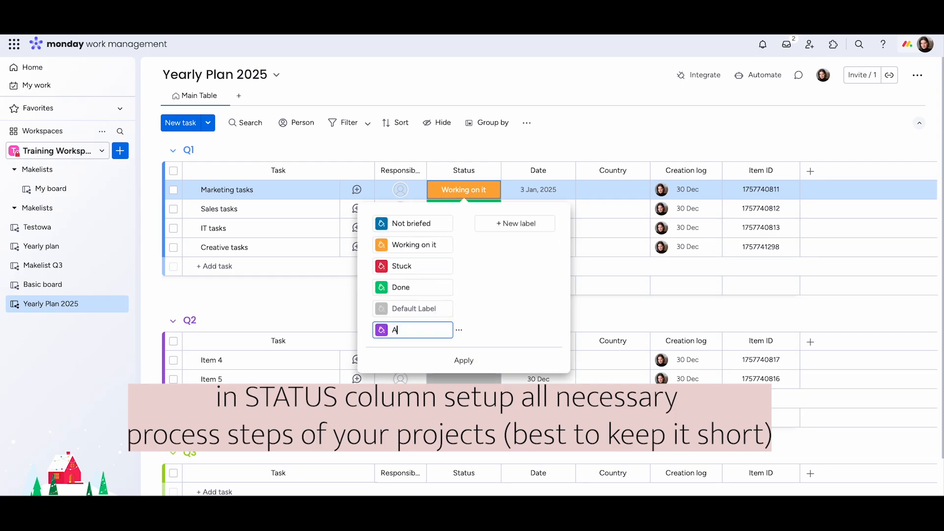
{"action": "type", "text": "pproved"}
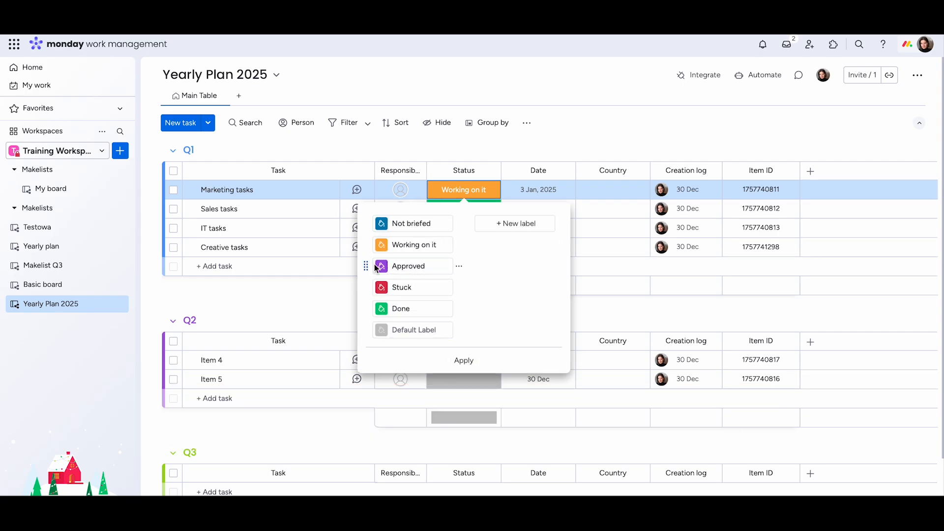
{"action": "left_click", "coordinate": [462, 362]}
{"action": "left_click", "coordinate": [576, 146]}
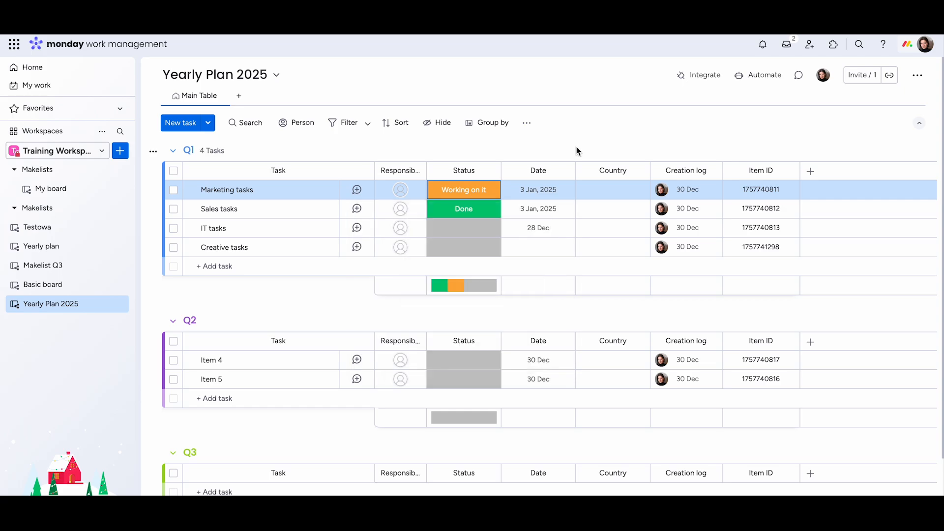
Step: Set the country to Germany for Marketing tasks and Sales tasks, and to France for IT tasks
{"action": "left_click", "coordinate": [614, 190]}
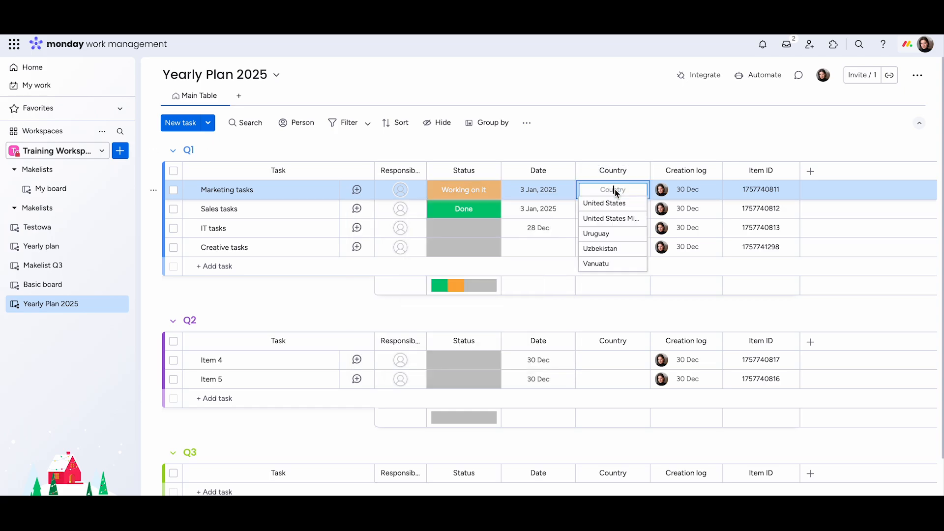
{"action": "type", "text": "ger"}
{"action": "left_click", "coordinate": [608, 218]}
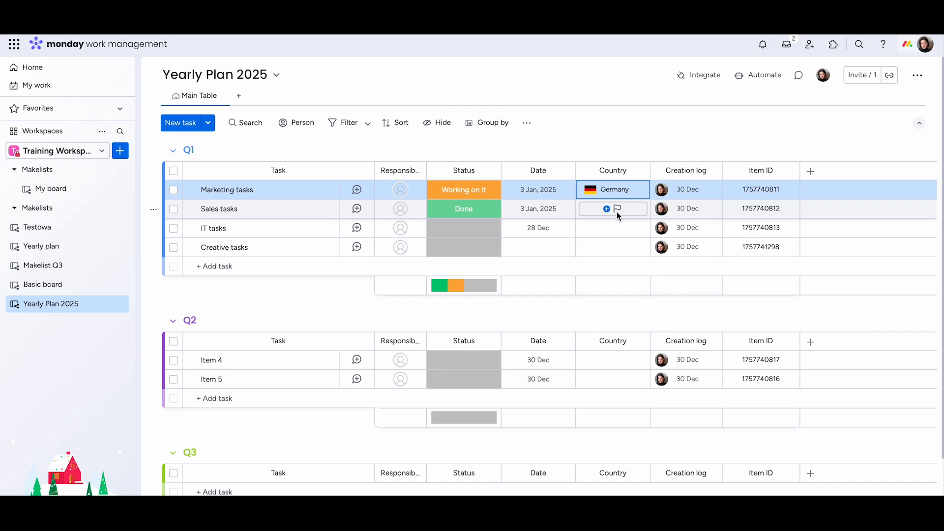
{"action": "left_click", "coordinate": [616, 210]}
{"action": "type", "text": "ger"}
{"action": "left_click", "coordinate": [612, 237]}
{"action": "left_click", "coordinate": [617, 230]}
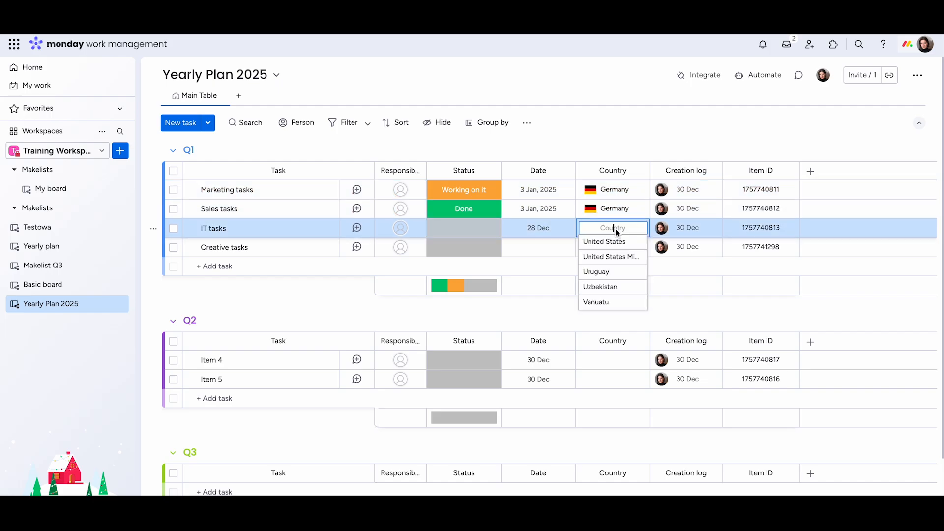
{"action": "type", "text": "fran"}
{"action": "left_click", "coordinate": [612, 241]}
Step: Move the Creation log column after Item ID and restrict editing of it to the board owner
{"action": "left_click_drag", "start_coordinate": [672, 168], "coordinate": [763, 163]}
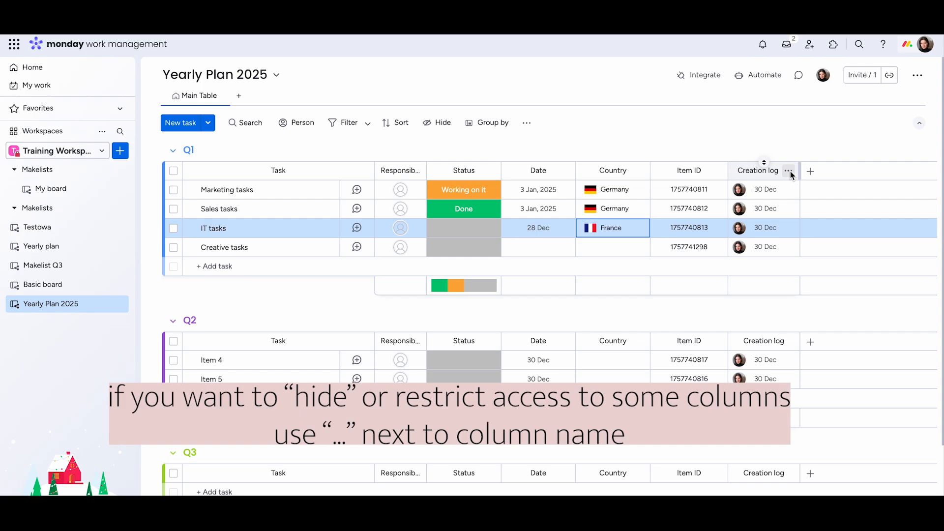
{"action": "left_click", "coordinate": [790, 171]}
{"action": "mouse_move", "coordinate": [829, 176]}
{"action": "left_click", "coordinate": [759, 225]}
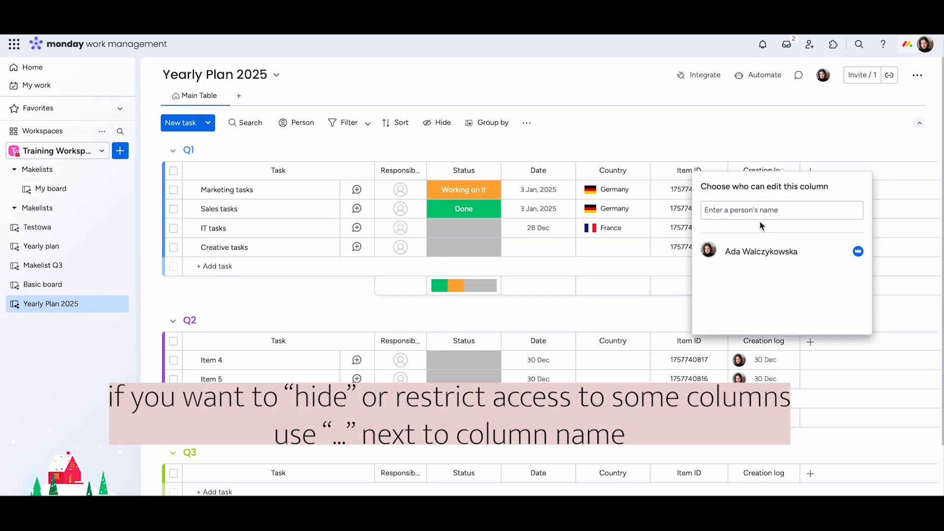
{"action": "left_click", "coordinate": [794, 152]}
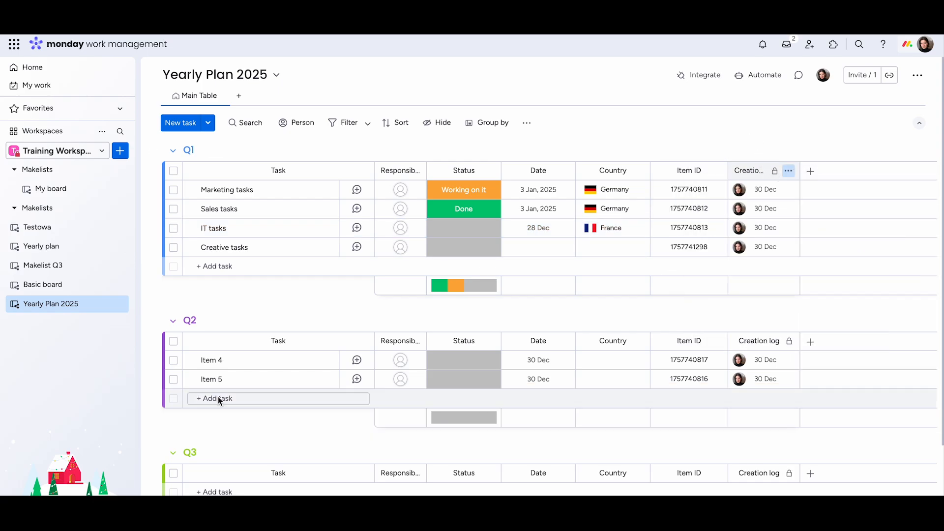
Step: Add the subitems Strategy, Media Plan and Calendar under Marketing tasks, and collapse the subitem list
{"action": "left_click", "coordinate": [190, 190]}
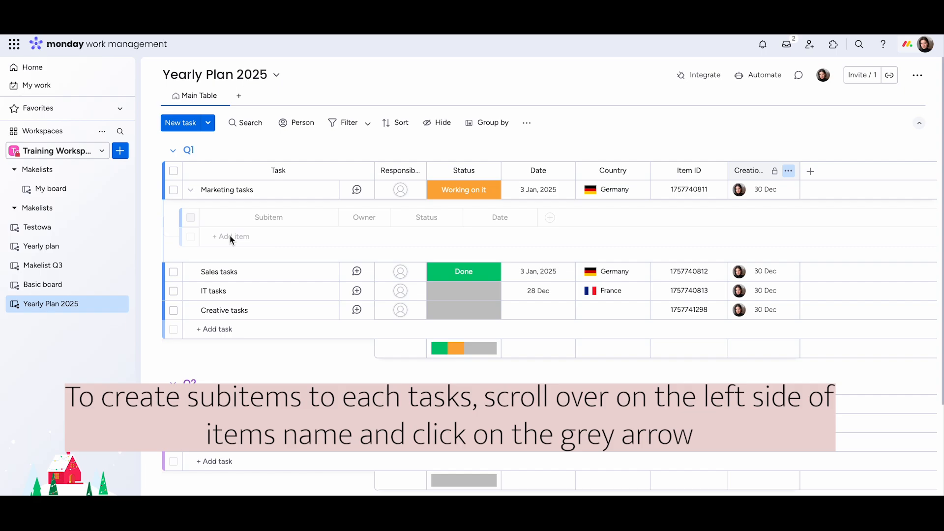
{"action": "type", "text": "Strate"}
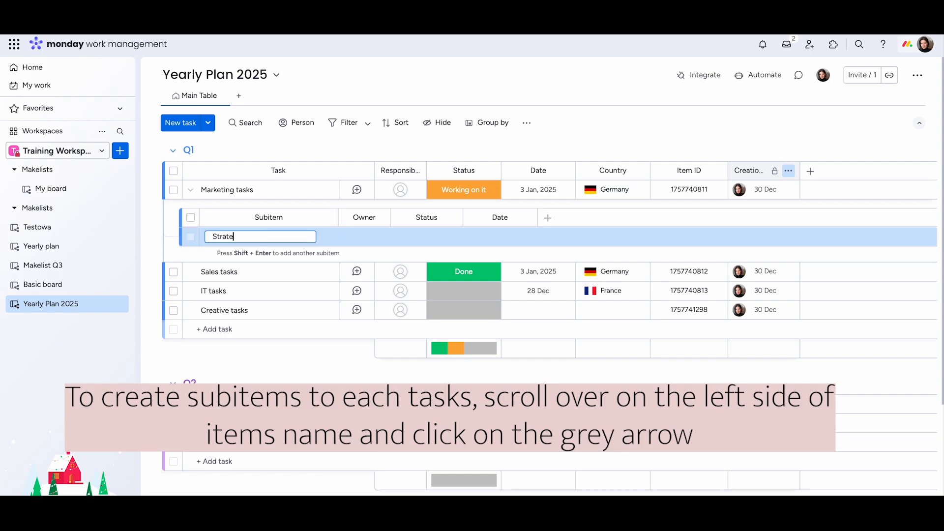
{"action": "type", "text": "gy"}
{"action": "key", "text": "Return"}
{"action": "type", "text": "Media Plan"}
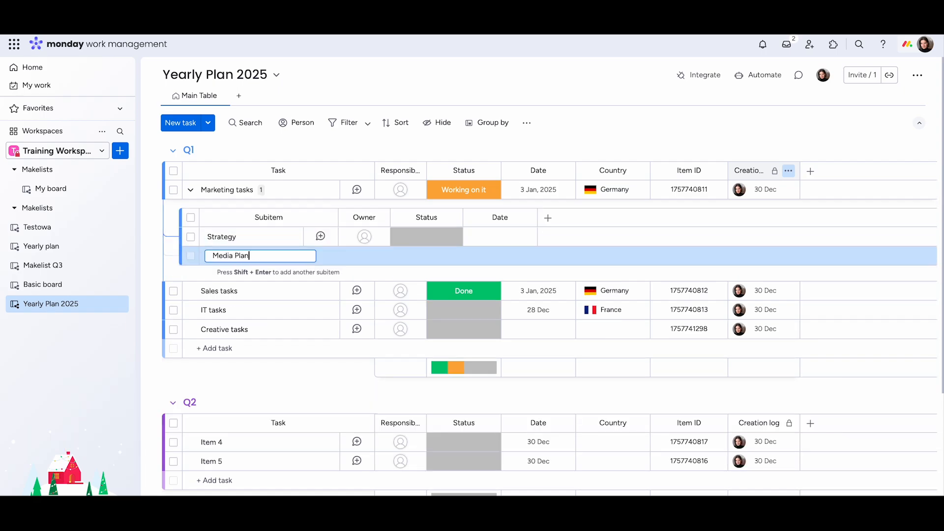
{"action": "key", "text": "Return"}
{"action": "type", "text": "Calendar"}
{"action": "key", "text": "Return"}
{"action": "left_click", "coordinate": [190, 190]}
Step: Add the subitems Contract templates and Contact list confirmation under Sales tasks, and collapse the subitem list
{"action": "left_click", "coordinate": [191, 209]}
{"action": "type", "text": "Contract templates"}
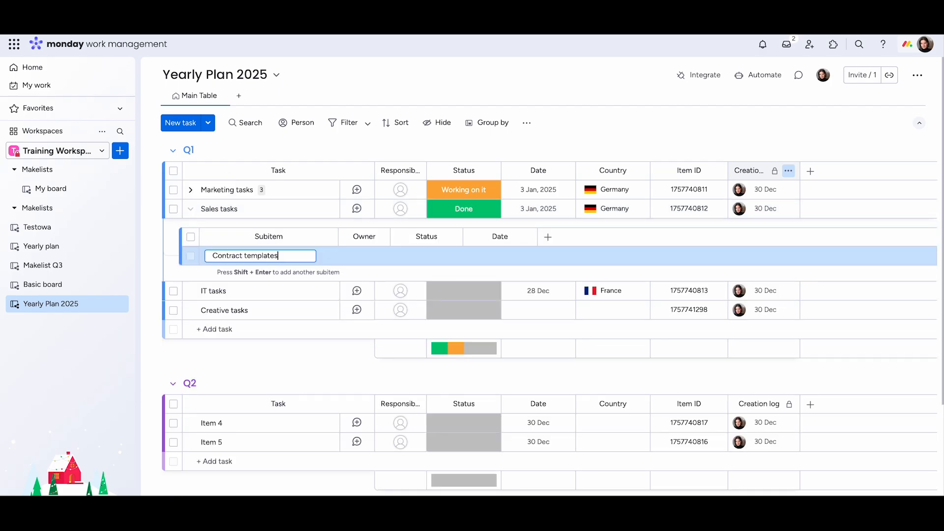
{"action": "key", "text": "Return"}
{"action": "type", "text": "Contact list confirmation"}
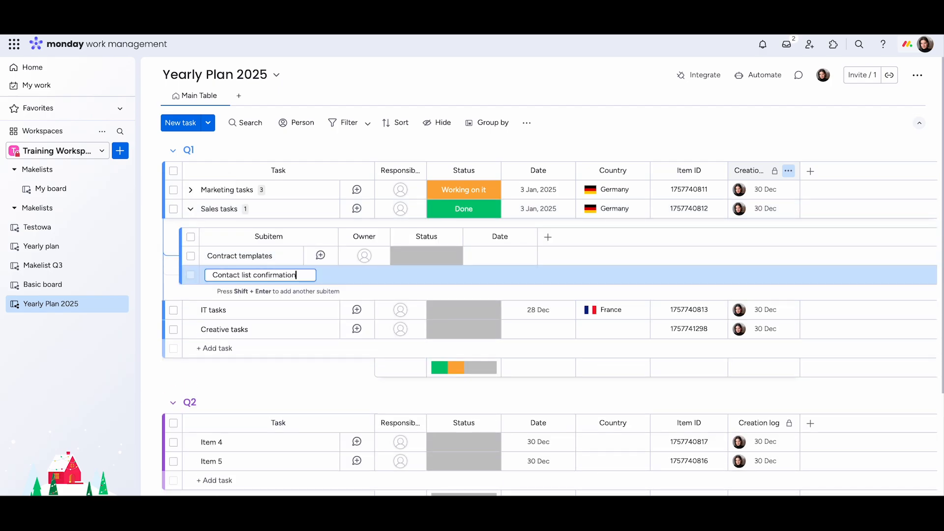
{"action": "key", "text": "Return"}
{"action": "left_click", "coordinate": [190, 209]}
Step: Add the subitems Software purchase, Departments setup and Upgrades under IT tasks, and collapse the subitem list
{"action": "left_click", "coordinate": [190, 229]}
{"action": "type", "text": "Software purc"}
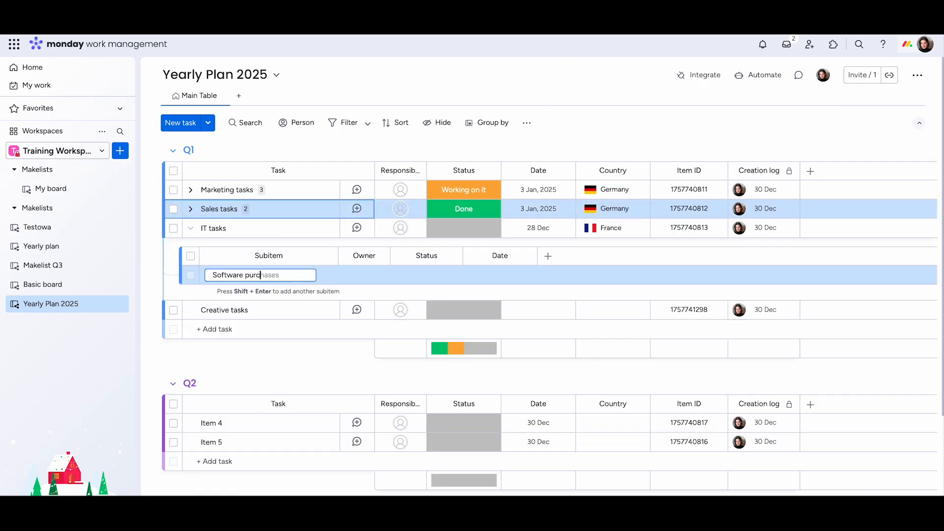
{"action": "type", "text": "hase"}
{"action": "key", "text": "Return"}
{"action": "type", "text": "Departments setup"}
{"action": "key", "text": "Return"}
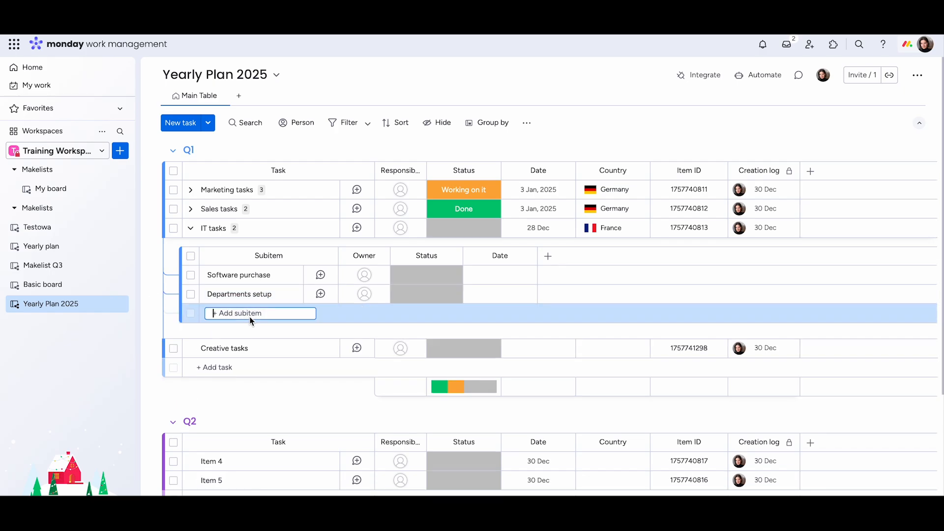
{"action": "type", "text": "Upgrades"}
{"action": "left_click", "coordinate": [190, 228]}
Step: Add the subitems Creative strategy and Budget planning under Creative tasks
{"action": "left_click", "coordinate": [190, 248]}
{"action": "type", "text": "Creative strag"}
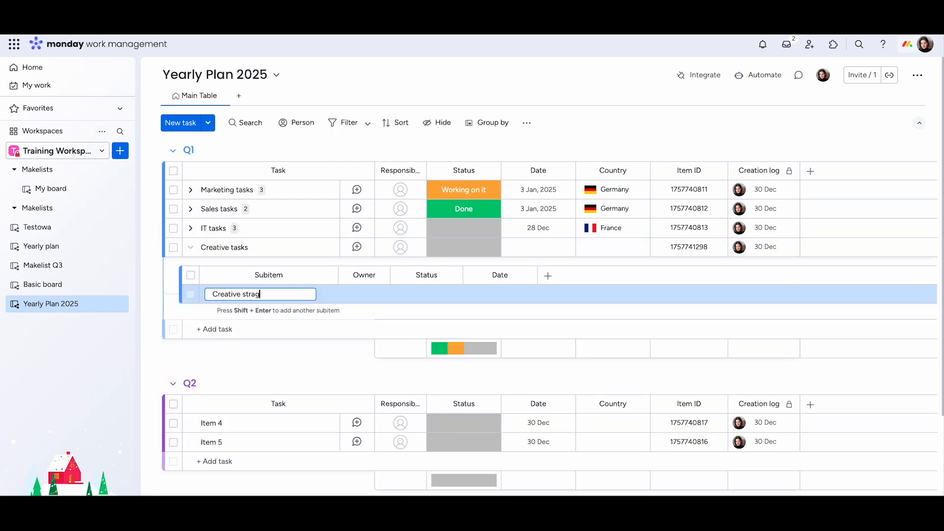
{"action": "type", "text": "egy"}
{"action": "key", "text": "Return"}
{"action": "type", "text": "Budget planning"}
{"action": "key", "text": "Return"}
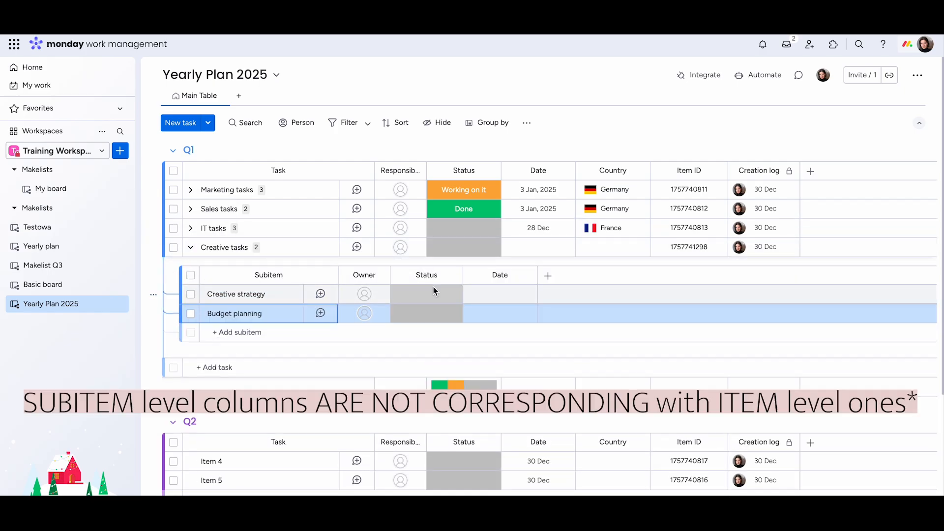
{"action": "left_click", "coordinate": [433, 289]}
{"action": "left_click", "coordinate": [433, 289]}
{"action": "left_click", "coordinate": [508, 296]}
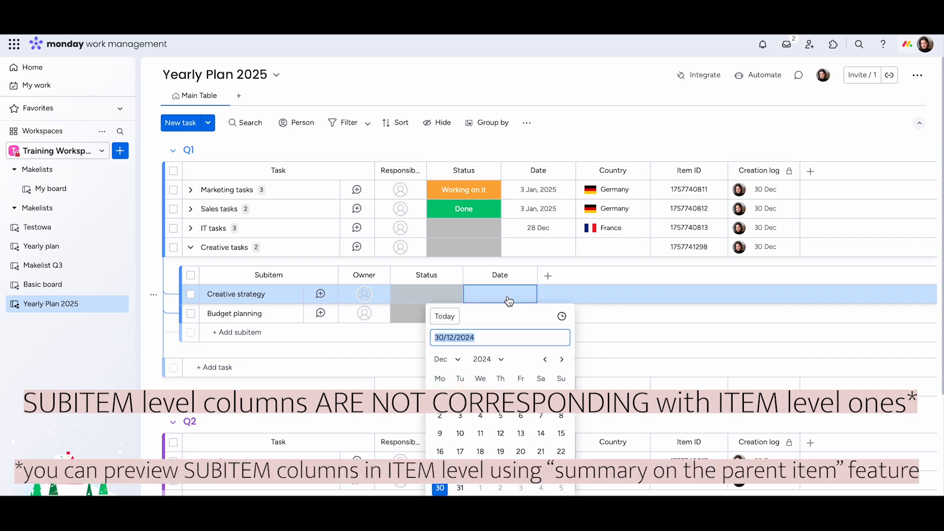
{"action": "key", "text": "Escape"}
Step: Add a Priority column to the subitems, setting Creative strategy to High and Budget planning to Critical
{"action": "left_click", "coordinate": [547, 275]}
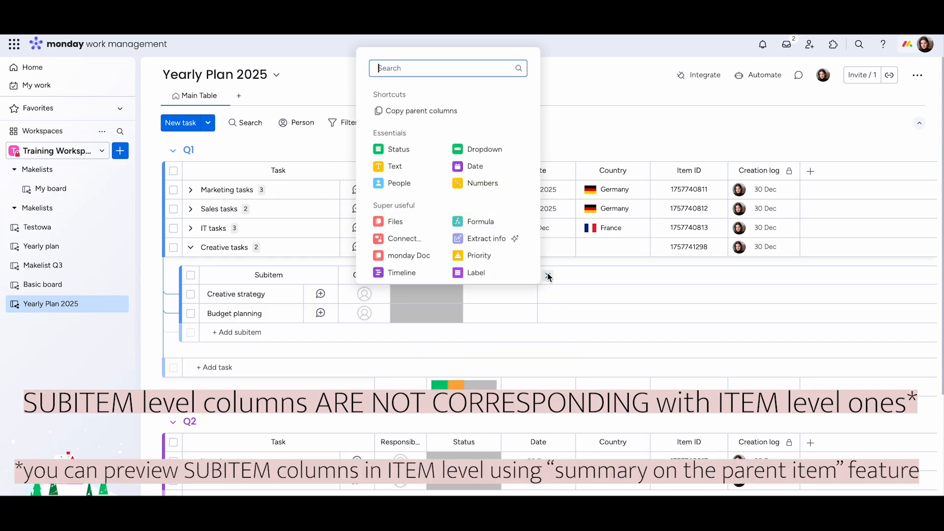
{"action": "left_click", "coordinate": [498, 256]}
{"action": "left_click", "coordinate": [555, 293]}
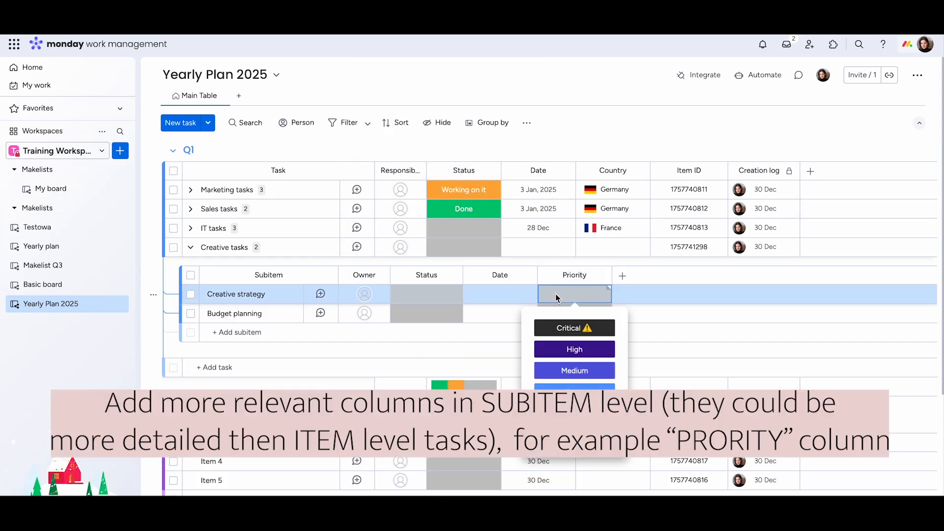
{"action": "left_click", "coordinate": [569, 350]}
{"action": "left_click", "coordinate": [575, 313]}
{"action": "left_click", "coordinate": [574, 347]}
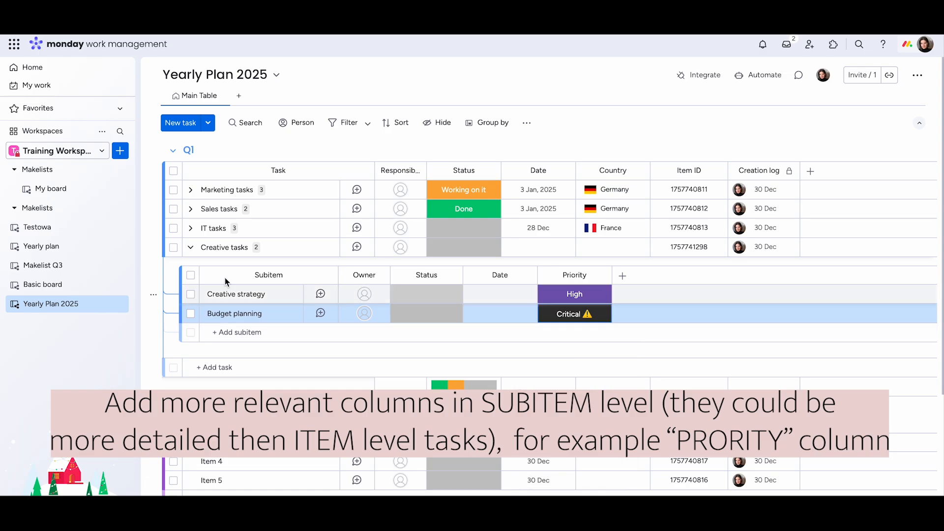
{"action": "left_click", "coordinate": [191, 247]}
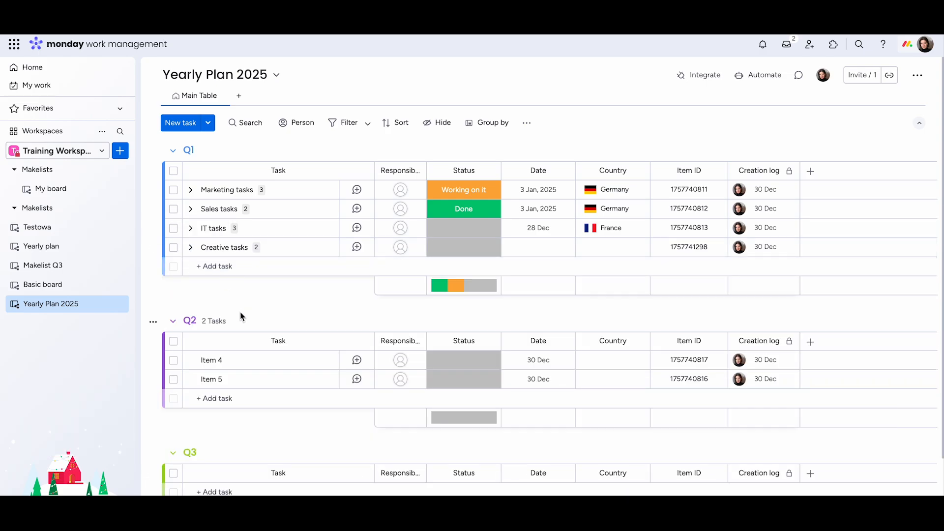
Step: Set the country of Creative tasks to Czech Republic
{"action": "left_click", "coordinate": [620, 250]}
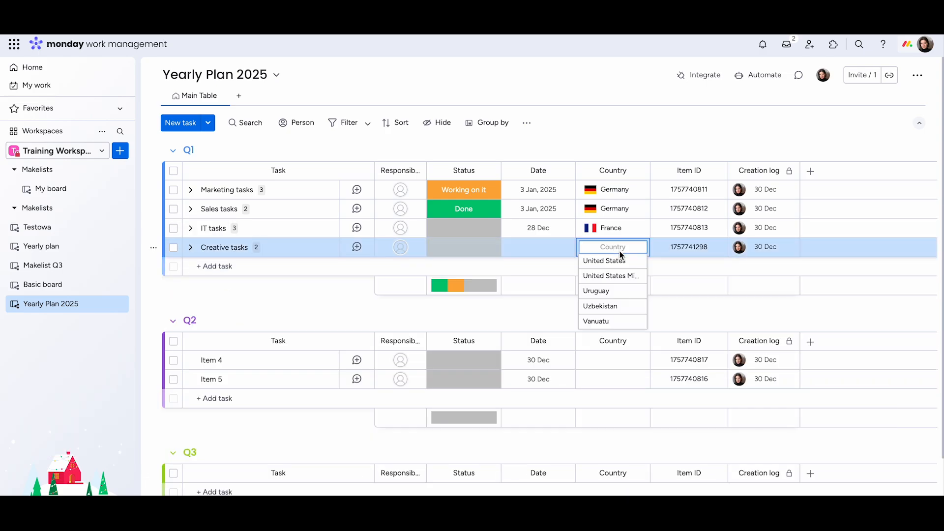
{"action": "type", "text": "cze"}
{"action": "key", "text": "Return"}
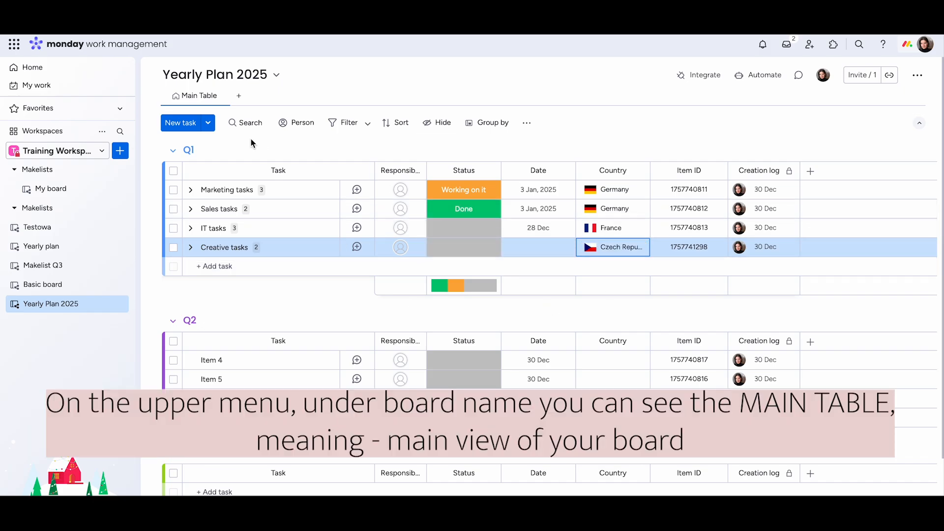
Step: Add a Chart view to the board and return to the main table
{"action": "left_click", "coordinate": [237, 98]}
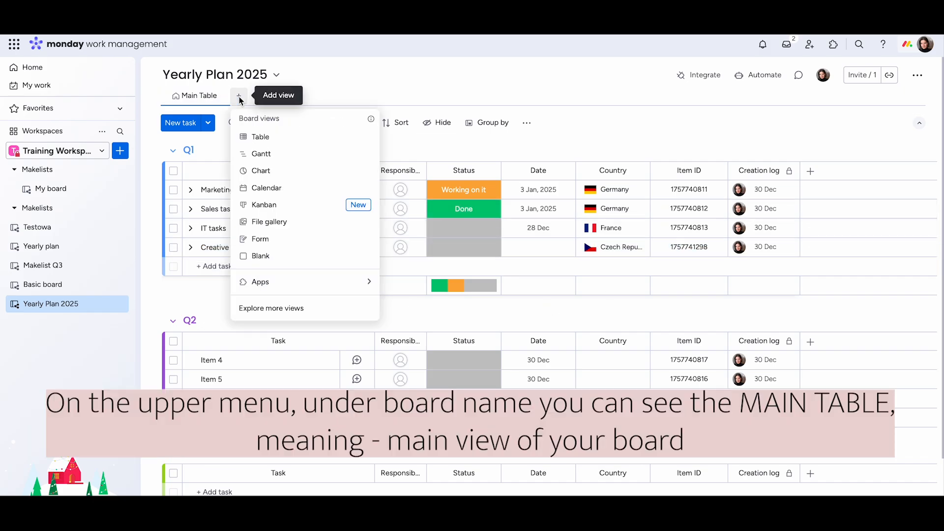
{"action": "left_click", "coordinate": [267, 175]}
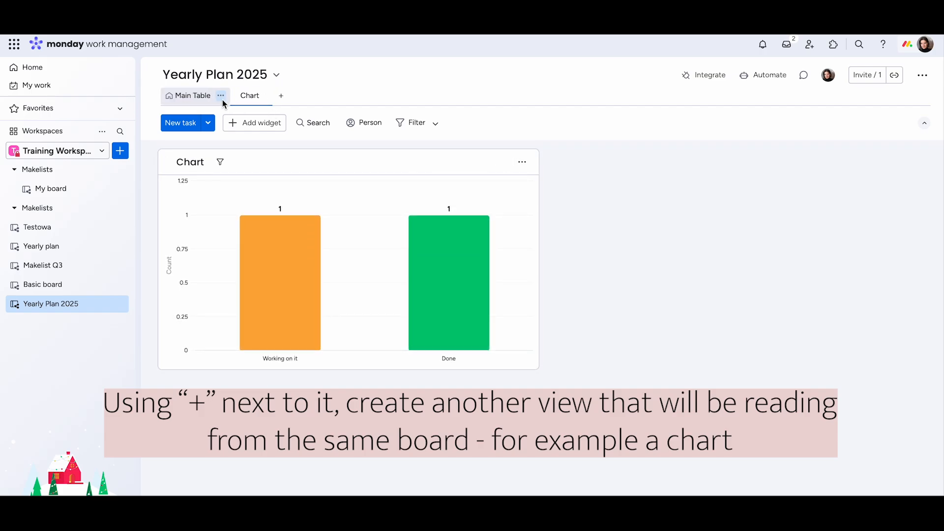
{"action": "left_click", "coordinate": [196, 96]}
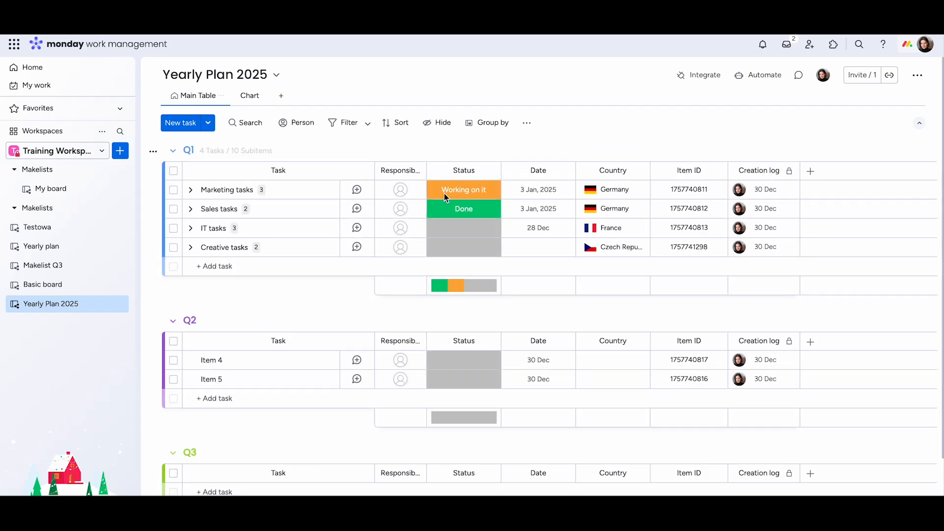
Step: Set the status of IT tasks and Creative tasks to Working on it, Item 4 to Done and Item 5 to Approved
{"action": "left_click", "coordinate": [462, 228]}
{"action": "left_click", "coordinate": [463, 284]}
{"action": "left_click", "coordinate": [458, 250]}
{"action": "left_click", "coordinate": [457, 309]}
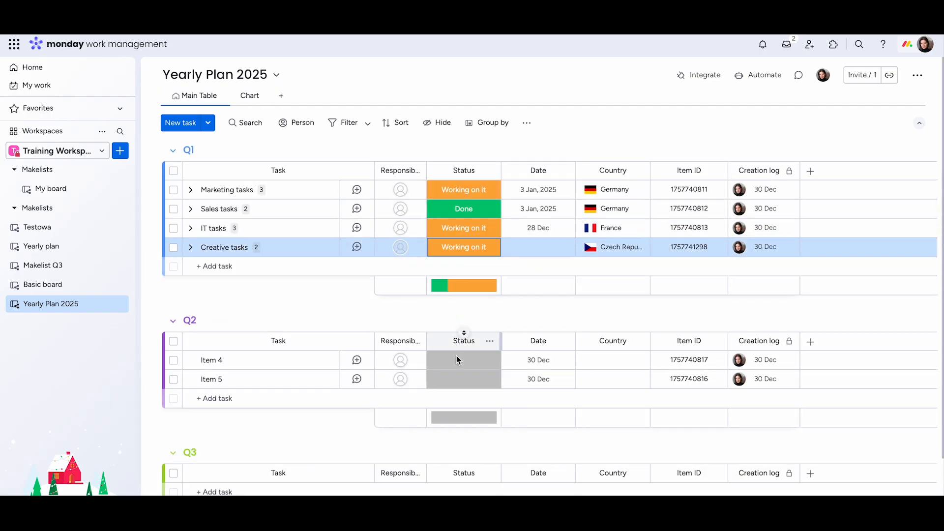
{"action": "left_click", "coordinate": [458, 360]}
{"action": "left_click", "coordinate": [464, 284]}
{"action": "left_click", "coordinate": [463, 379]}
{"action": "left_click", "coordinate": [464, 260]}
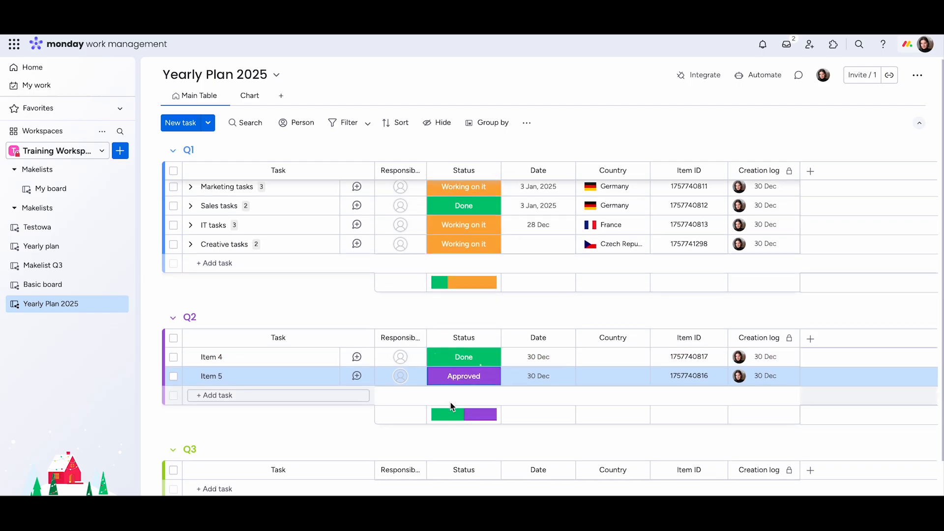
{"action": "scroll", "coordinate": [450, 402], "scroll_direction": "down", "scroll_amount": 2}
{"action": "scroll", "coordinate": [331, 290], "scroll_direction": "up", "scroll_amount": 2}
Step: Open the settings of the chart in the Chart view and change its type to a pie chart
{"action": "left_click", "coordinate": [248, 96]}
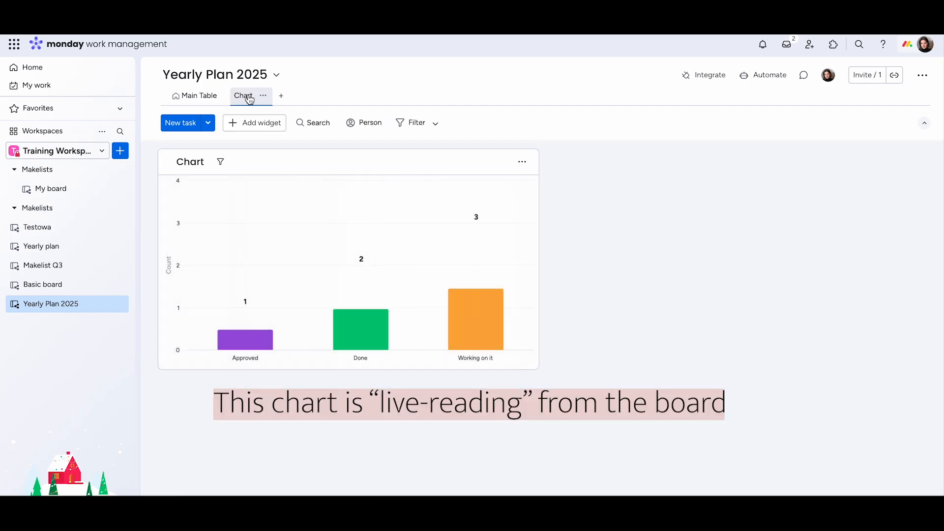
{"action": "mouse_move", "coordinate": [489, 270]}
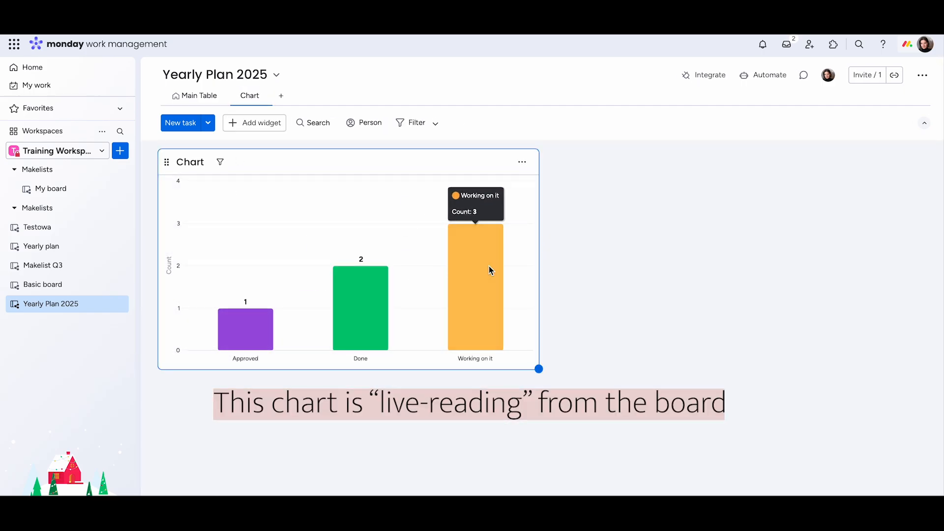
{"action": "left_click", "coordinate": [522, 162]}
{"action": "left_click", "coordinate": [545, 205]}
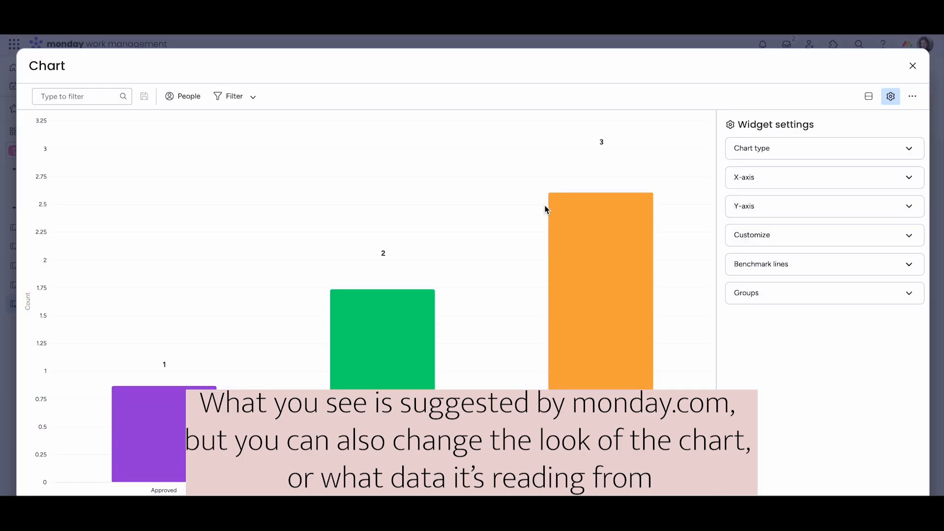
{"action": "left_click", "coordinate": [776, 155]}
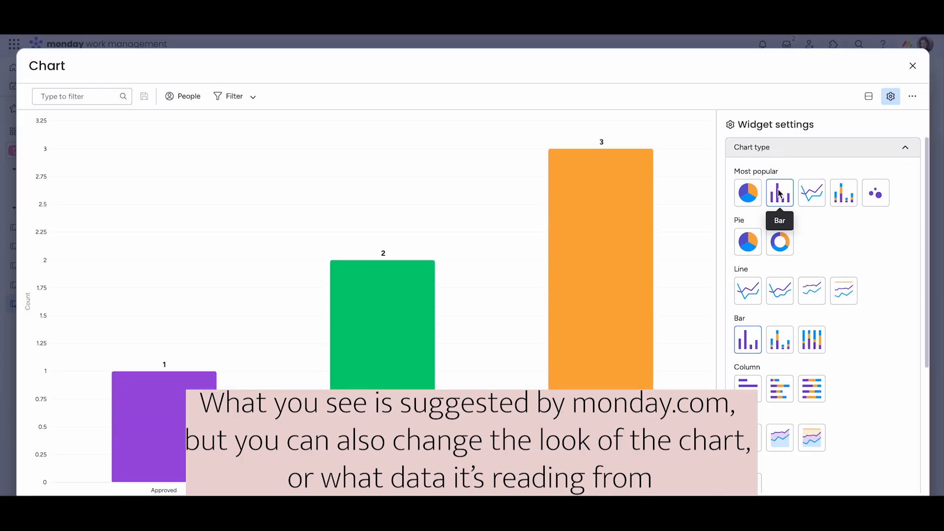
{"action": "left_click", "coordinate": [751, 198]}
{"action": "left_click", "coordinate": [902, 147]}
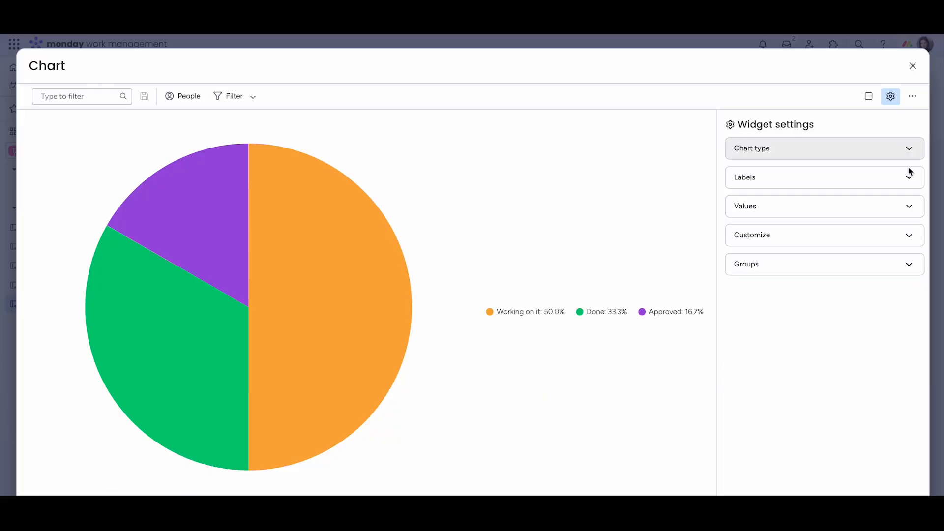
Step: Set the chart's label column for the subitems of Yearly Plan 2025 to Priority
{"action": "left_click", "coordinate": [910, 175]}
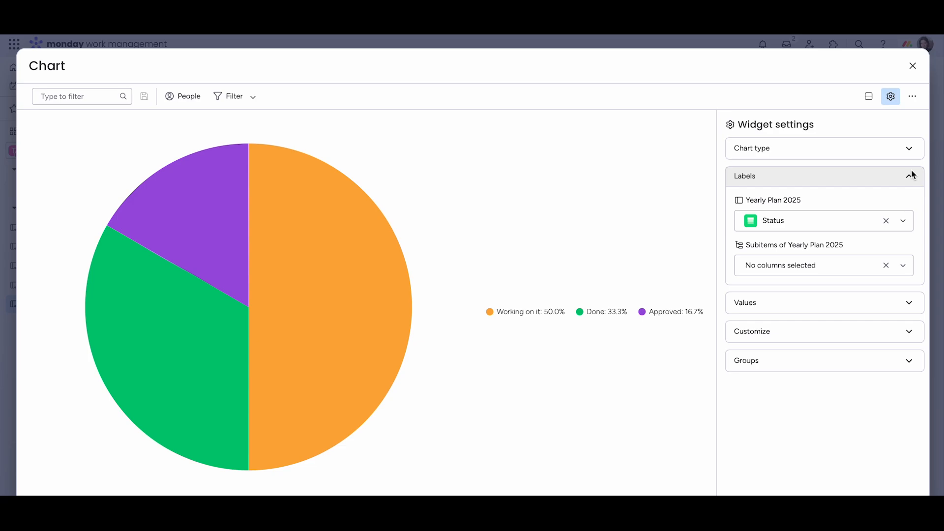
{"action": "left_click", "coordinate": [777, 267]}
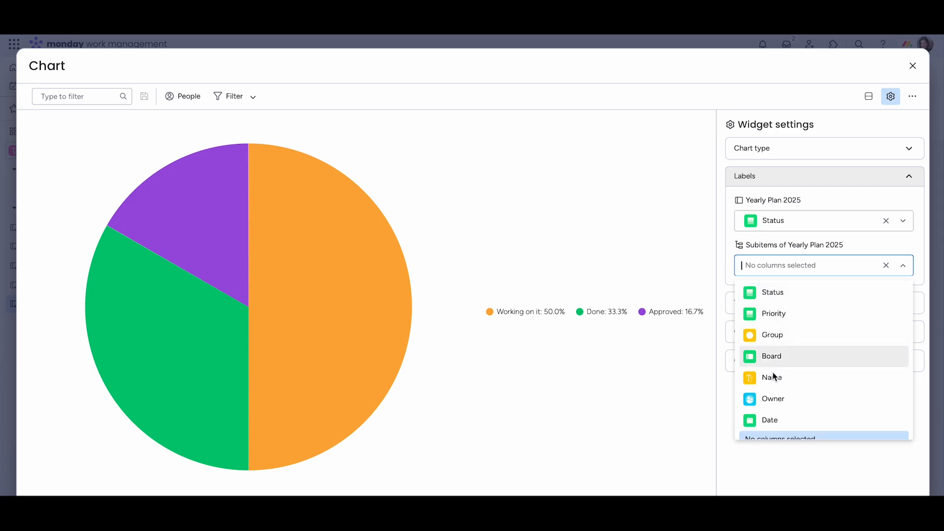
{"action": "left_click", "coordinate": [783, 314]}
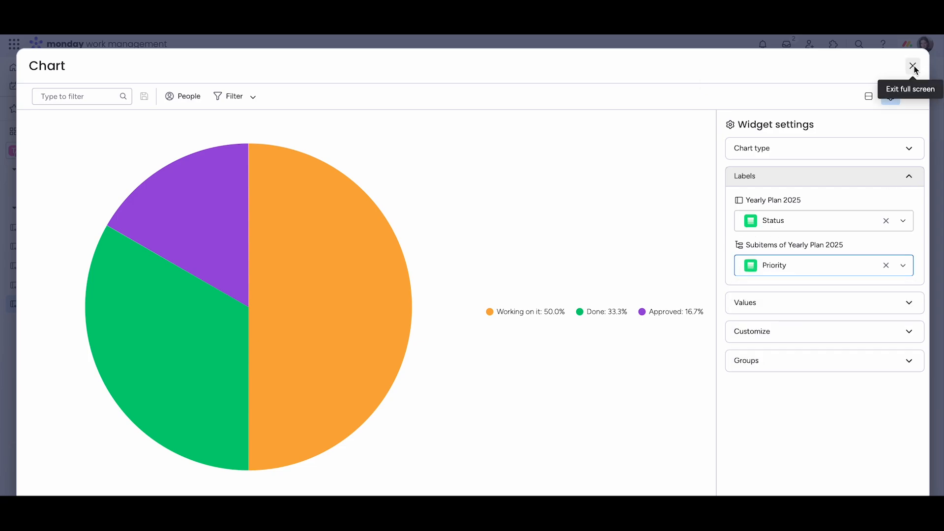
Step: Set the chart's values for the subitems of Yearly Plan 2025 to Count items
{"action": "left_click", "coordinate": [866, 304]}
{"action": "left_click", "coordinate": [825, 311]}
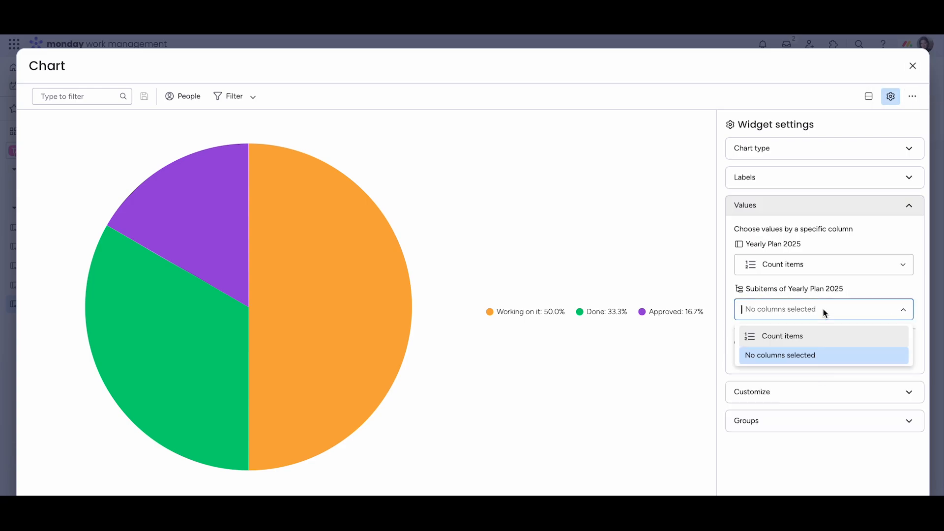
{"action": "left_click", "coordinate": [806, 337]}
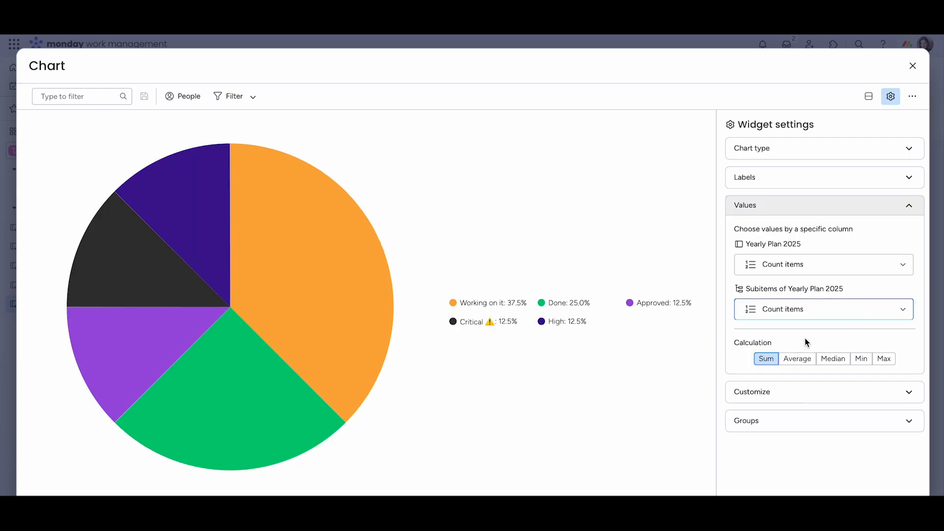
Step: Change the chart's label column for the subitems of Yearly Plan 2025 to Status
{"action": "left_click", "coordinate": [888, 182]}
{"action": "left_click", "coordinate": [834, 268]}
{"action": "left_click", "coordinate": [816, 296]}
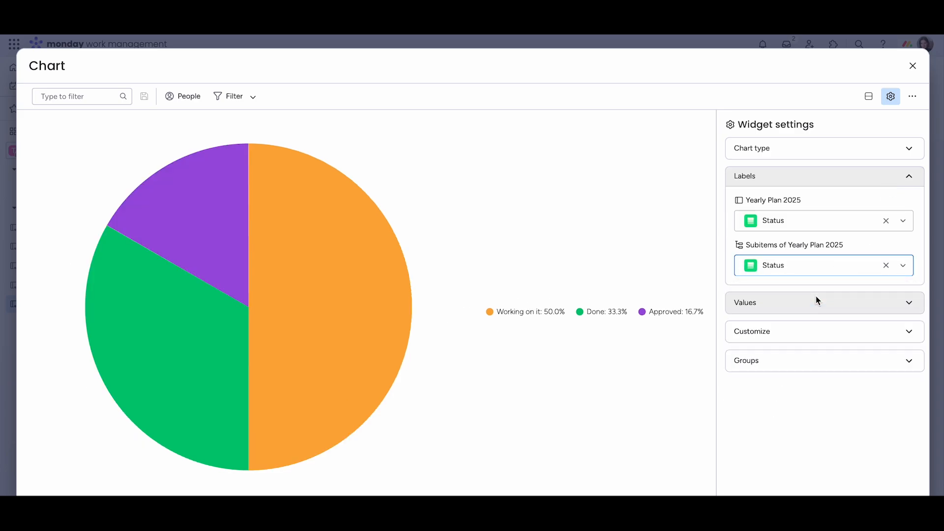
Step: Review the chart's customization options, comparing the Value and % displays, and the groups included in the chart
{"action": "left_click", "coordinate": [815, 299]}
{"action": "left_click", "coordinate": [769, 390]}
{"action": "scroll", "coordinate": [765, 437], "scroll_direction": "down", "scroll_amount": 1}
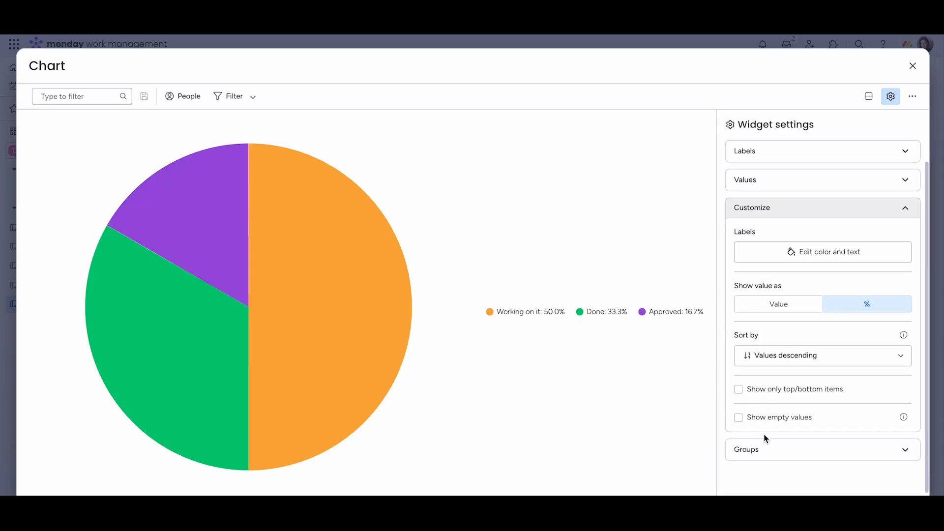
{"action": "left_click", "coordinate": [789, 310]}
{"action": "left_click", "coordinate": [839, 306]}
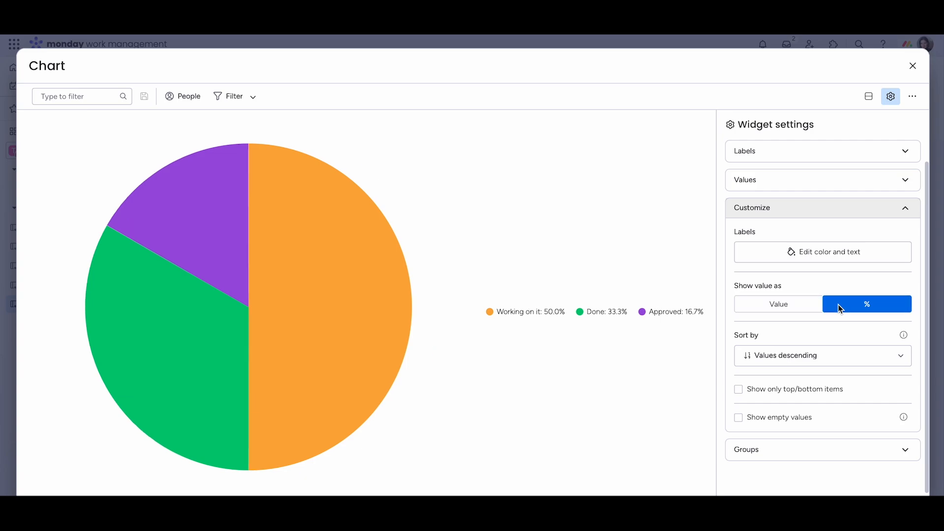
{"action": "left_click", "coordinate": [860, 451]}
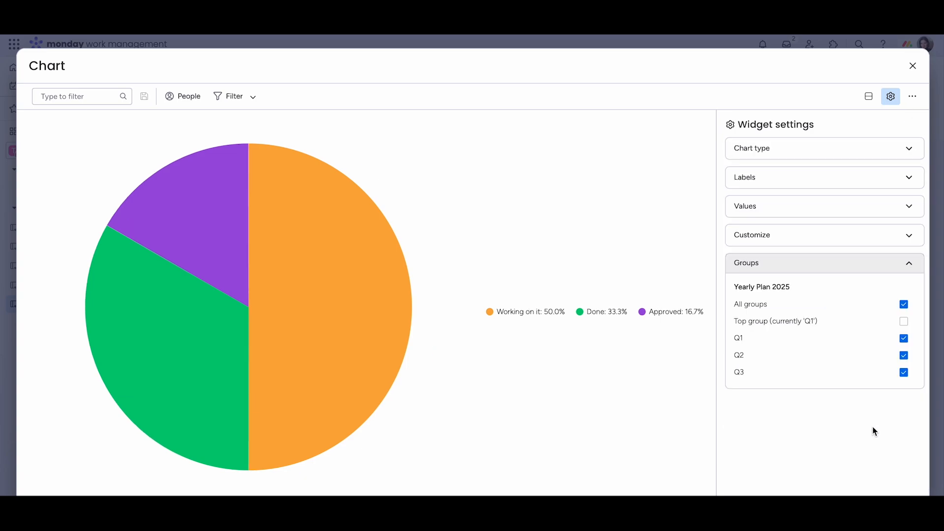
Step: Exclude the Q3 group from the chart's data and close the chart settings
{"action": "left_click", "coordinate": [904, 356]}
{"action": "left_click", "coordinate": [904, 356]}
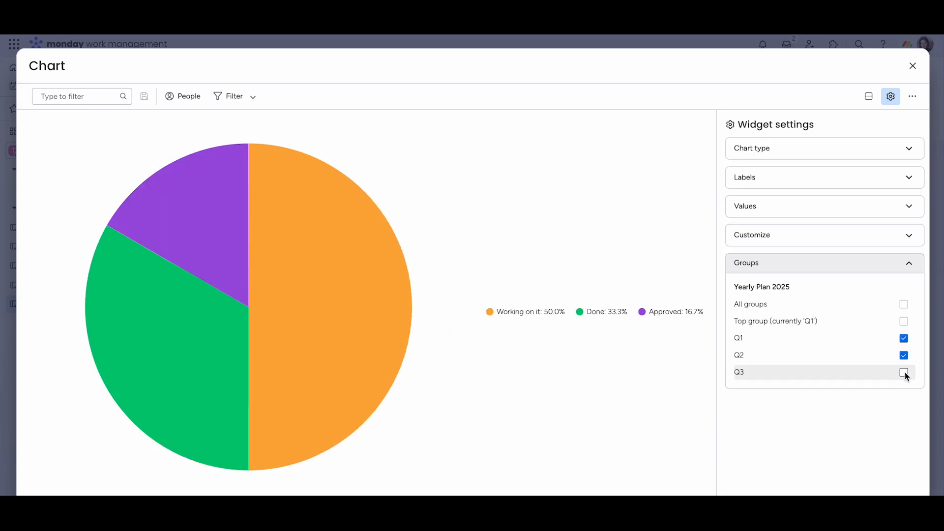
{"action": "left_click", "coordinate": [911, 65]}
Step: Add a Numbers widget beside the chart and enlarge it
{"action": "left_click", "coordinate": [260, 123]}
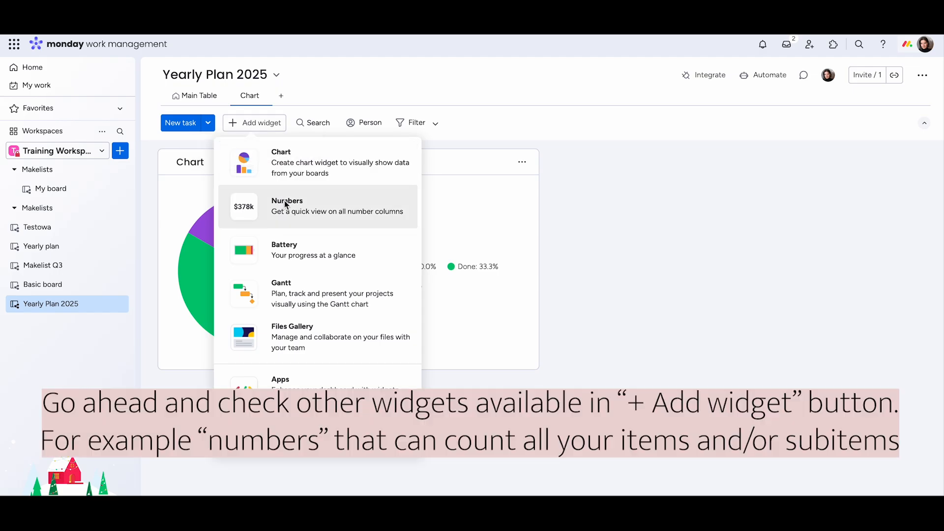
{"action": "left_click", "coordinate": [286, 203]}
{"action": "left_click_drag", "start_coordinate": [733, 253], "coordinate": [830, 294]}
Step: Set the Numbers widget's calculation type to Count with only subitems included, check its customization and group options, and close its settings
{"action": "left_click", "coordinate": [814, 163]}
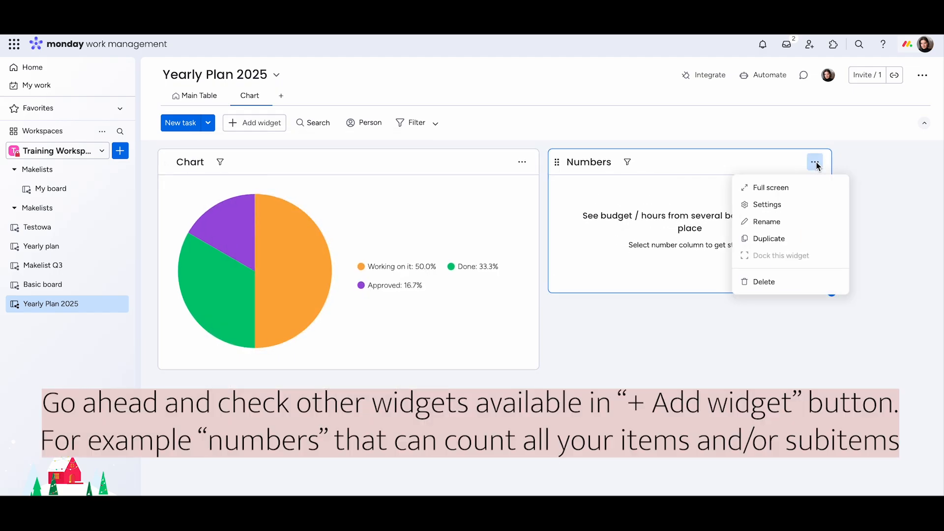
{"action": "left_click", "coordinate": [791, 205]}
{"action": "left_click", "coordinate": [795, 195]}
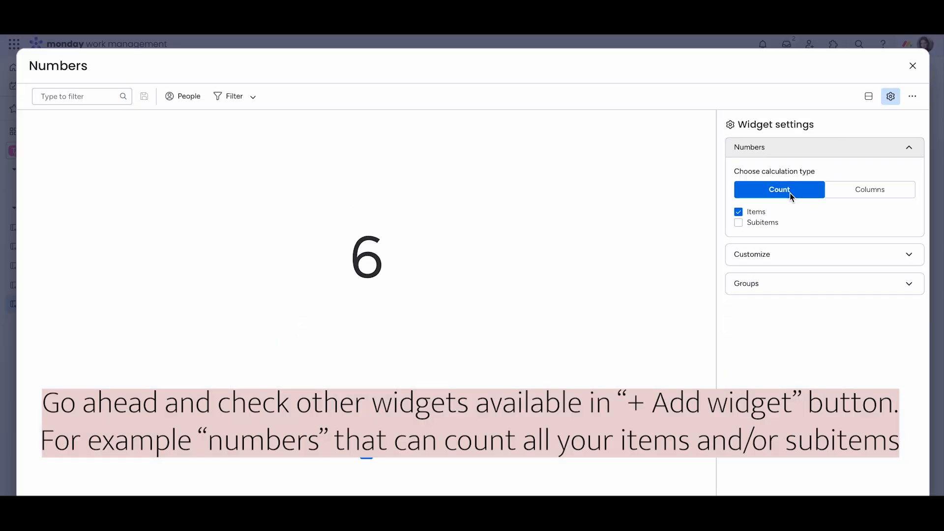
{"action": "left_click", "coordinate": [738, 223]}
{"action": "left_click", "coordinate": [738, 211]}
{"action": "left_click", "coordinate": [909, 255]}
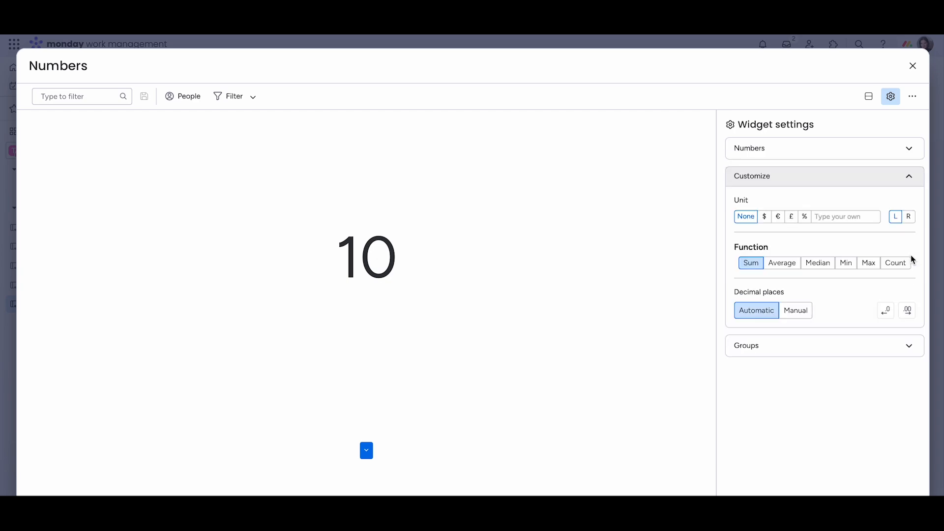
{"action": "left_click", "coordinate": [909, 346]}
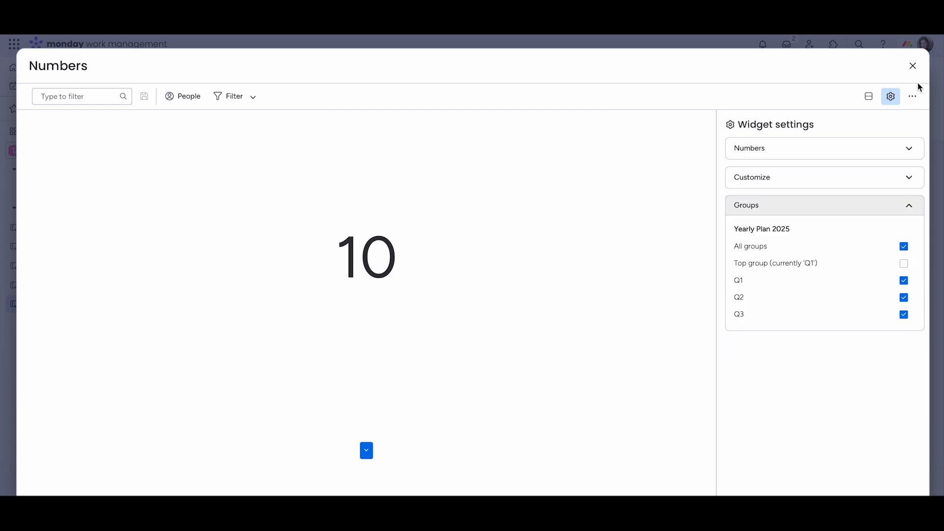
{"action": "left_click", "coordinate": [912, 65]}
Step: Rename the Numbers widget as "Tasks altogether" and the chart widget as "Status overview"
{"action": "left_click", "coordinate": [591, 162]}
{"action": "type", "text": "Tasks altoge"}
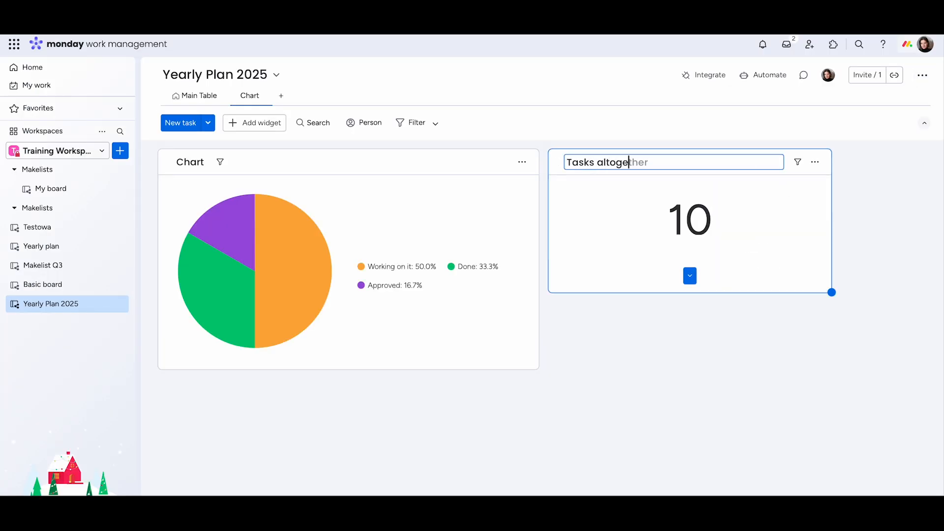
{"action": "type", "text": "ther"}
{"action": "left_click", "coordinate": [190, 162]}
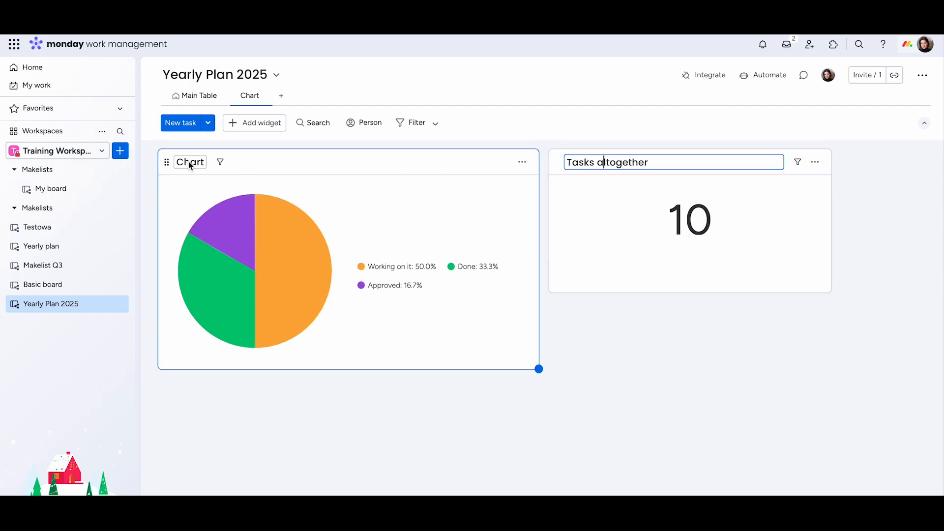
{"action": "type", "text": "Status overview"}
{"action": "key", "text": "Return"}
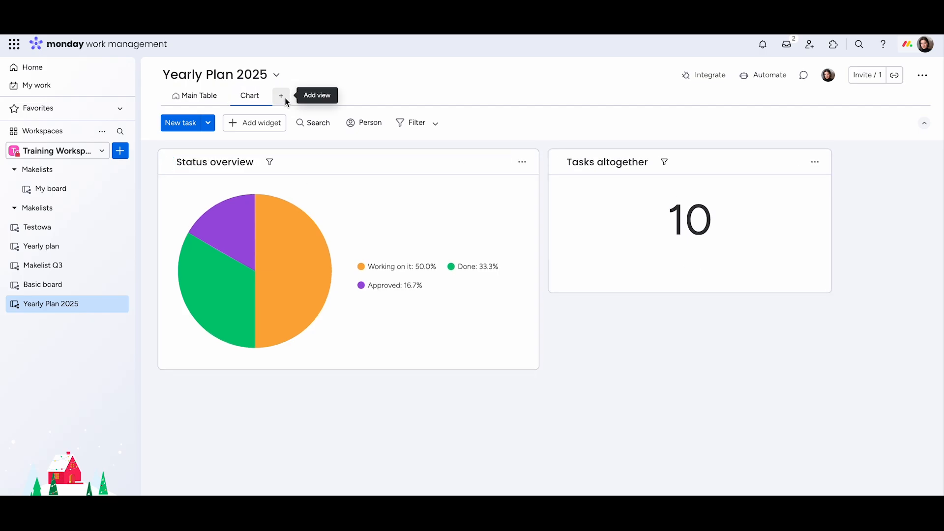
Step: Look through the board view types that can be added and return to the Main Table view
{"action": "left_click", "coordinate": [282, 96]}
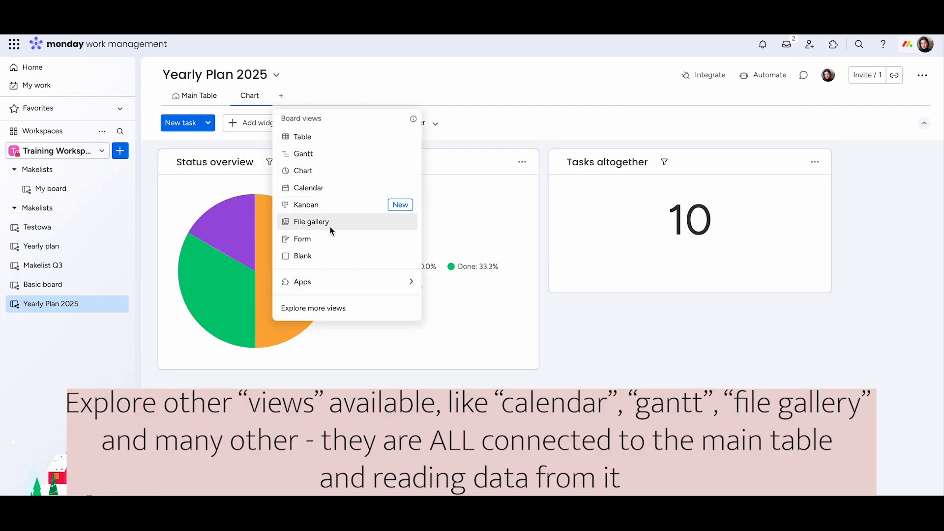
{"action": "left_click", "coordinate": [205, 97]}
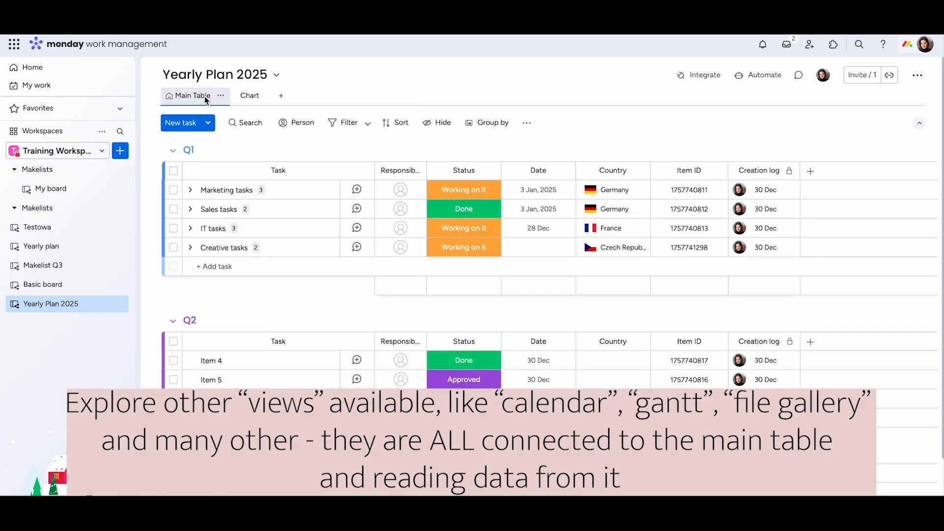